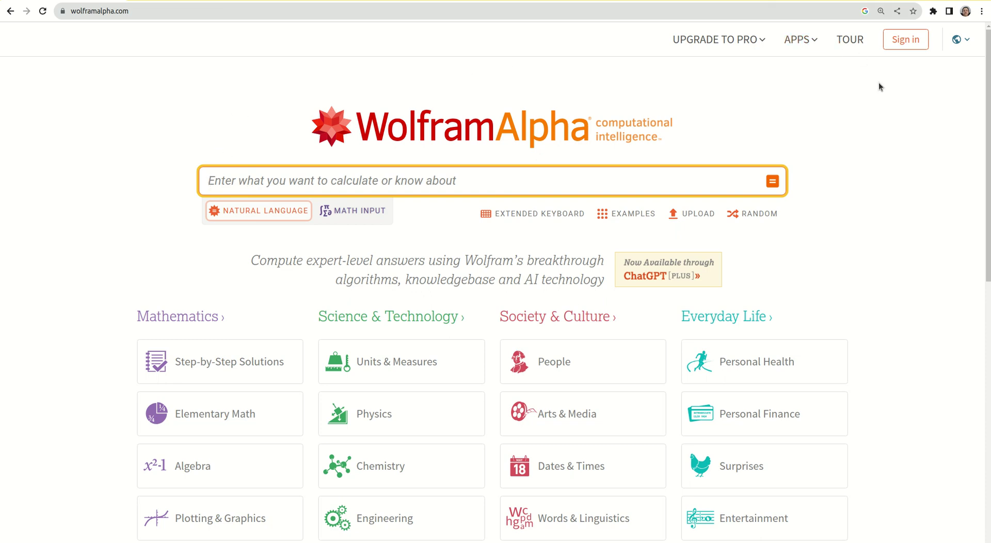
pyautogui.click(966, 40)
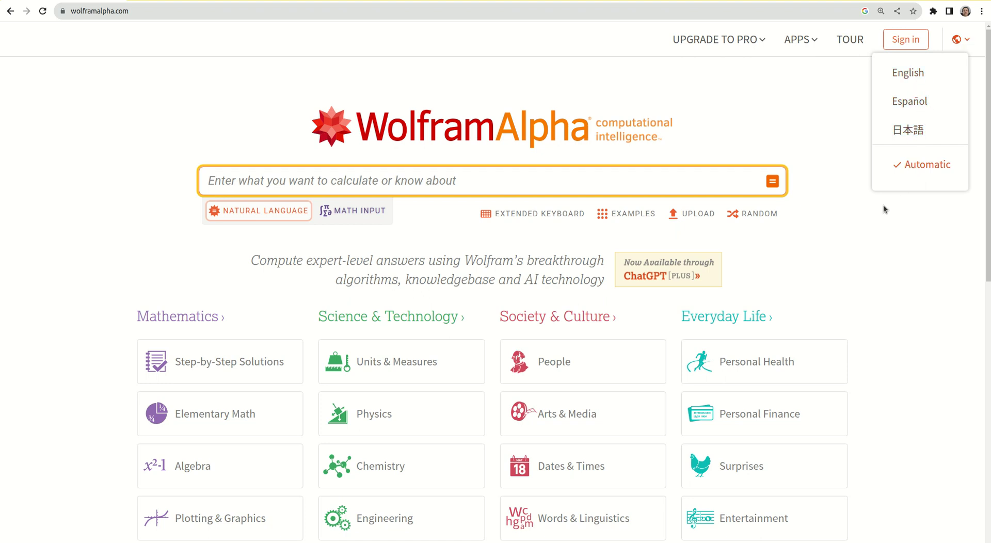
pyautogui.click(815, 135)
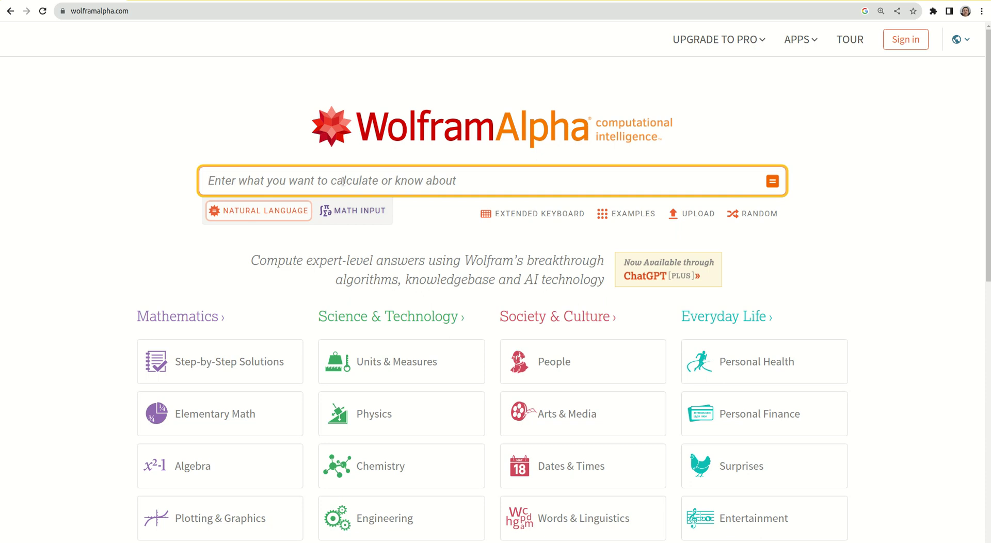
# Plot the suggested cubic x^3 - 6x^2 + 4x + 12 and examine both resulting graphs
pyautogui.write('plot')
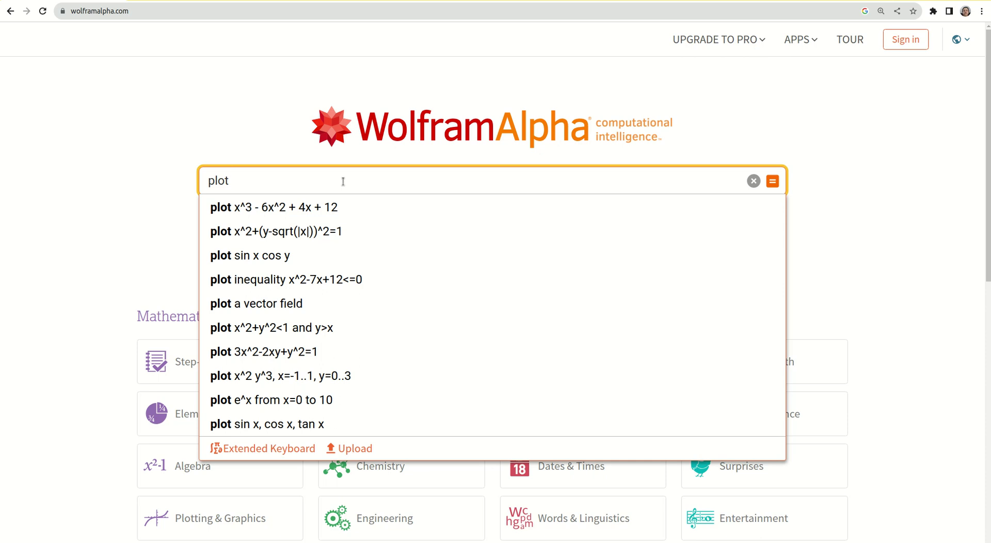
pyautogui.click(319, 207)
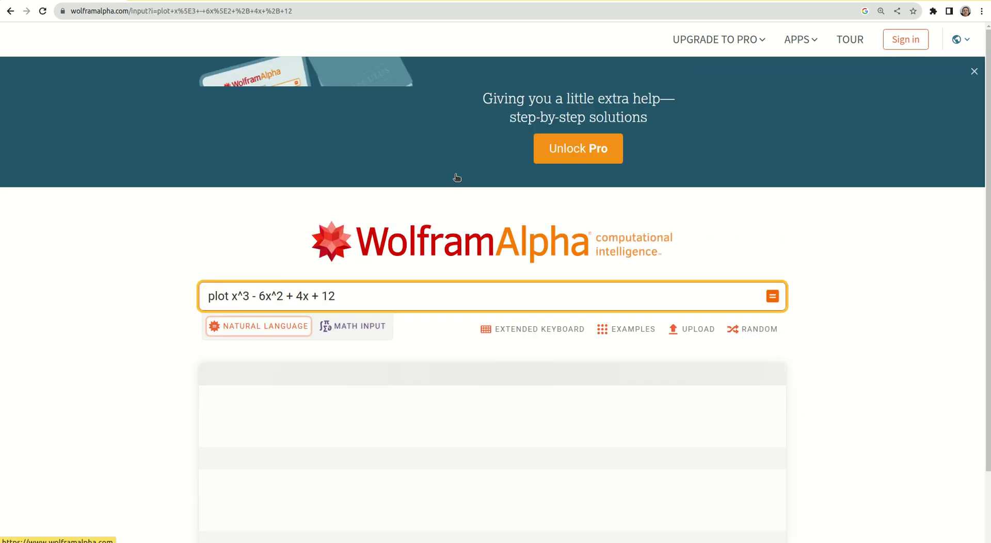
pyautogui.scroll(-3, 496, 282)
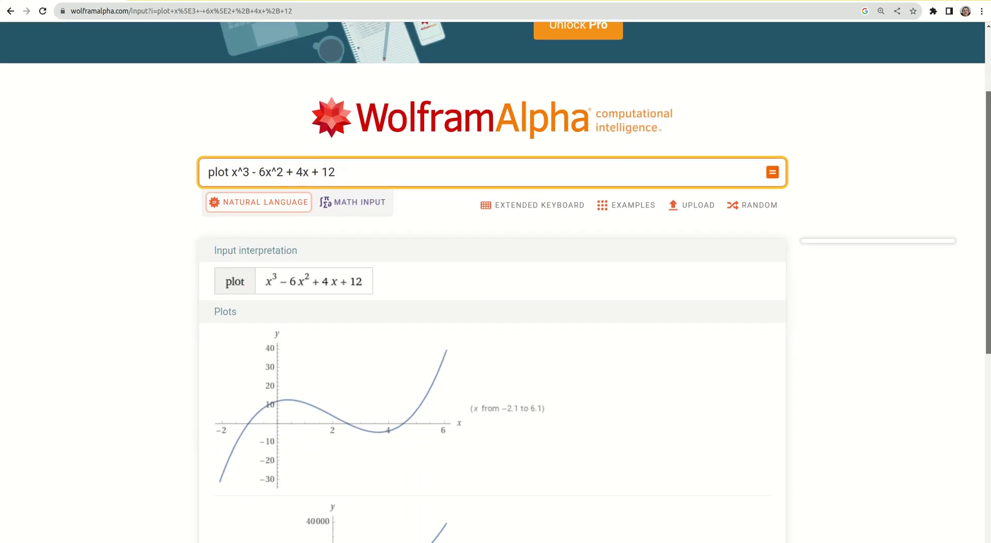
pyautogui.scroll(-1, 496, 282)
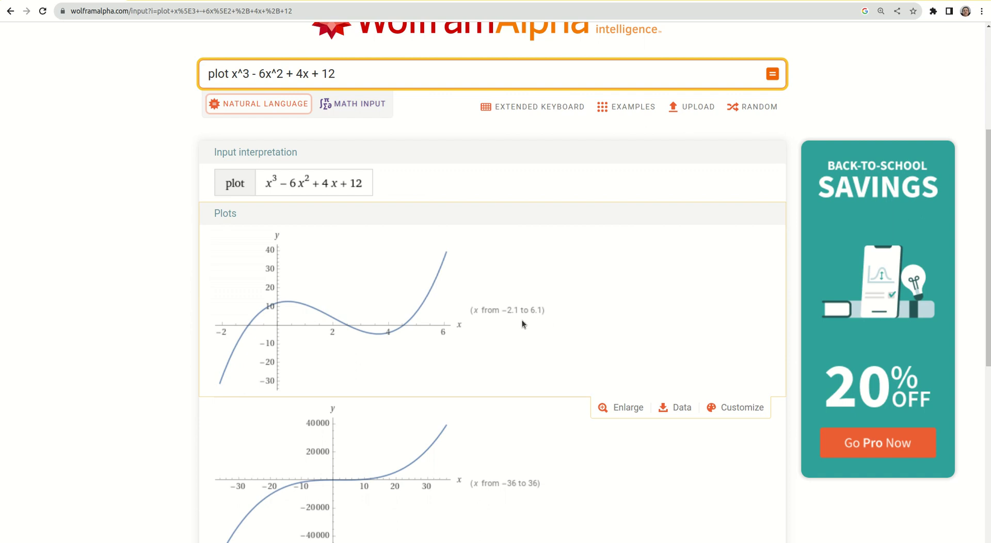
pyautogui.hotkey('ctrl', '+')
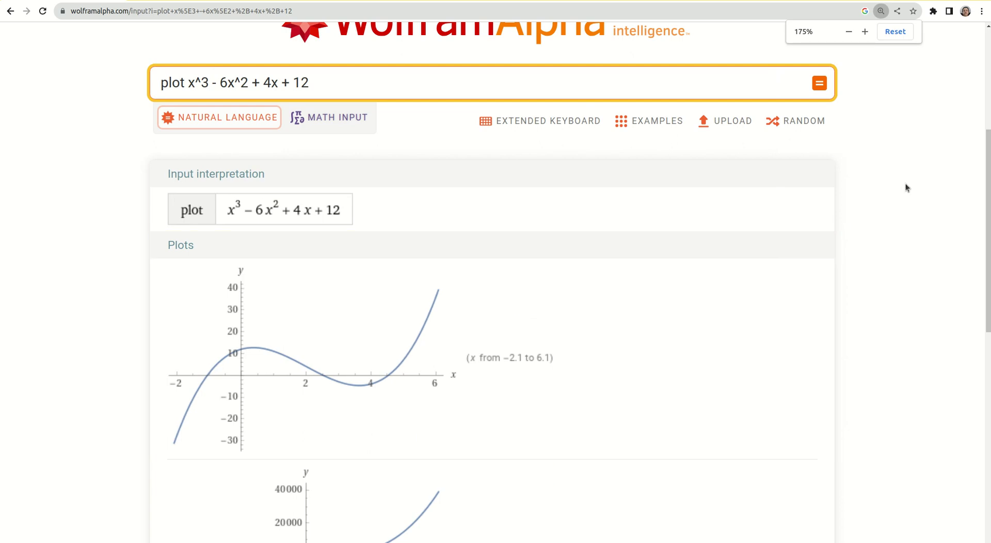
pyautogui.scroll(-4, 495, 279)
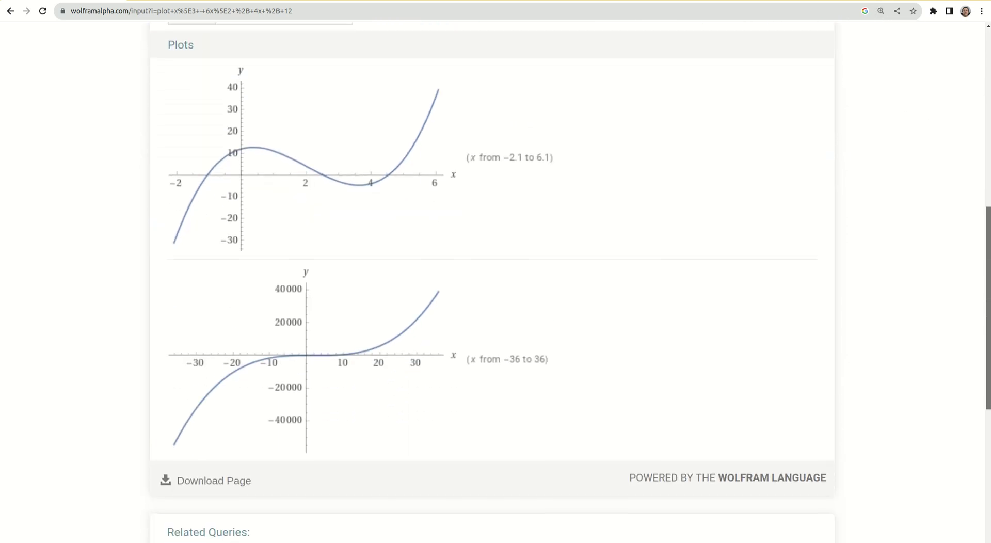
pyautogui.scroll(-1, 496, 279)
pyautogui.scroll(-1, 731, 348)
pyautogui.moveTo(552, 333)
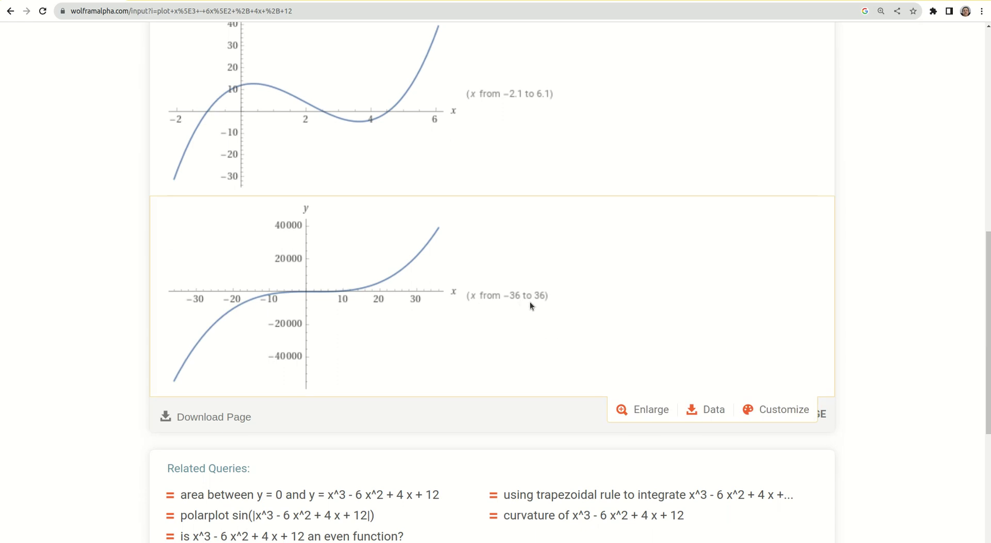
# Replace the cubic in the plot query with sin(x) and compute the new plots
pyautogui.moveTo(988, 333); pyautogui.dragTo(969, 150)
pyautogui.scroll(-3, 969, 151)
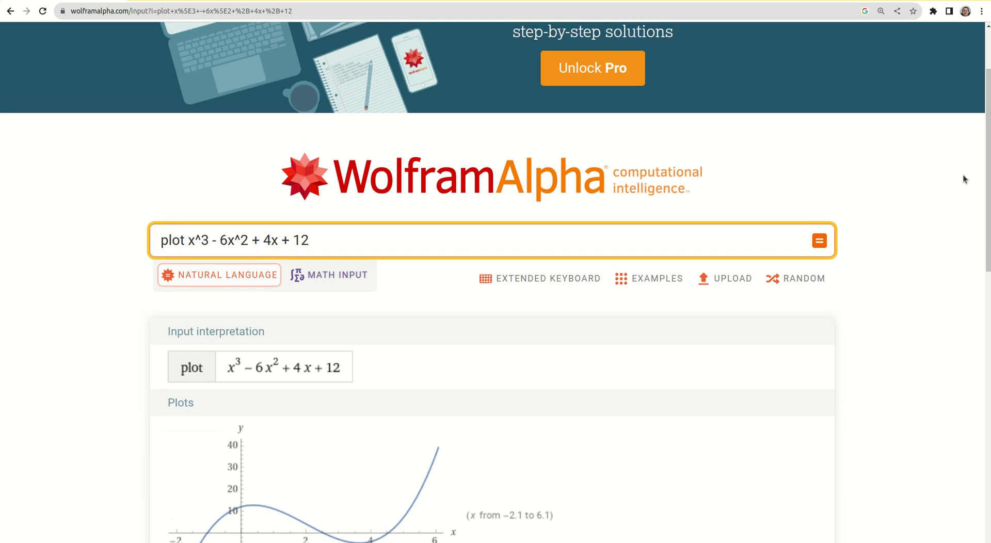
pyautogui.click(316, 236)
pyautogui.press('BackSpace')
pyautogui.press('BackSpace')
pyautogui.press('BackSpace')
pyautogui.press('BackSpace')
pyautogui.press('BackSpace')
pyautogui.press('BackSpace')
pyautogui.press('BackSpace')
pyautogui.press('BackSpace')
pyautogui.press('BackSpace')
pyautogui.press('BackSpace')
pyautogui.press('BackSpace')
pyautogui.press('BackSpace')
pyautogui.press('BackSpace')
pyautogui.press('BackSpace')
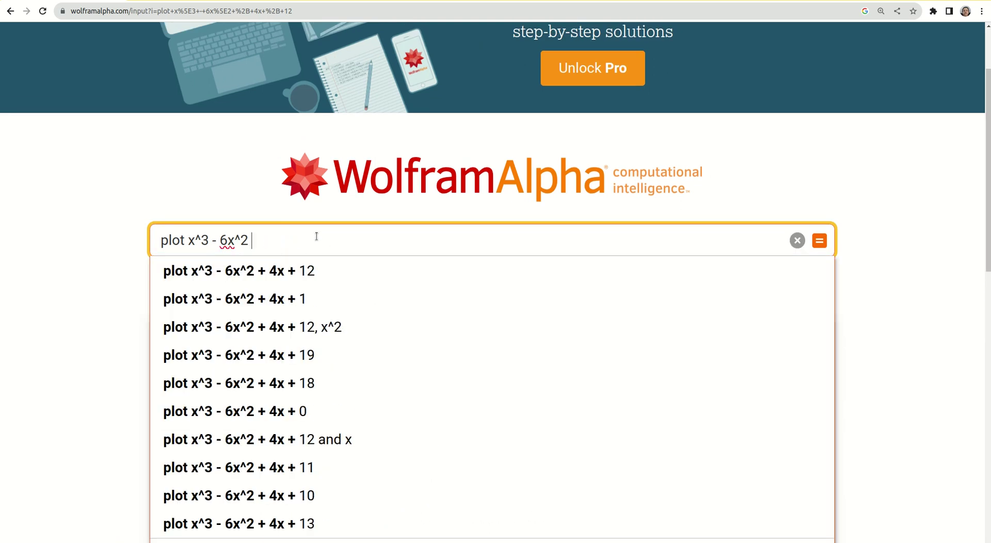
pyautogui.press('BackSpace')
pyautogui.press('BackSpace')
pyautogui.press('BackSpace')
pyautogui.press('BackSpace')
pyautogui.press('BackSpace')
pyautogui.press('BackSpace')
pyautogui.write('sin(x)')
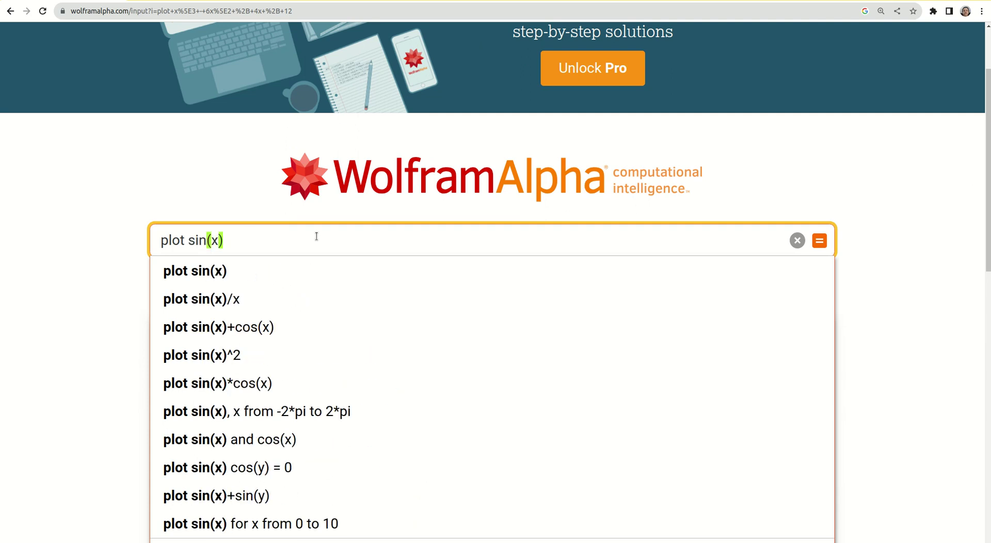
pyautogui.press('Return')
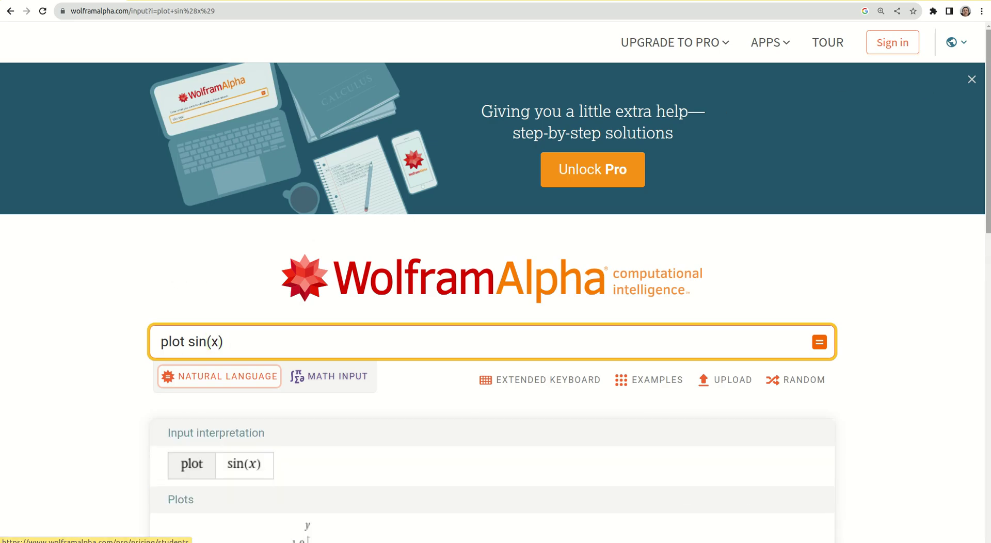
pyautogui.scroll(-5, 593, 171)
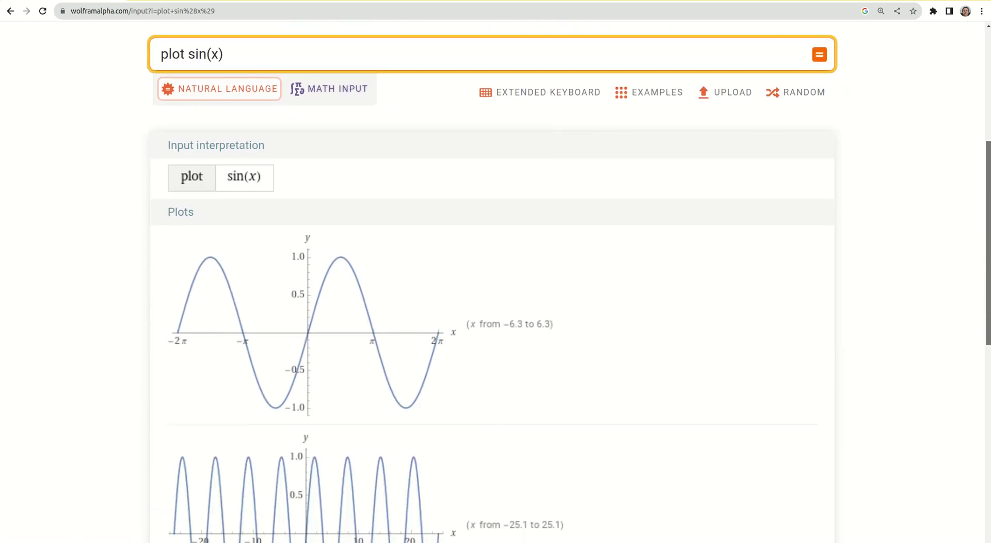
pyautogui.scroll(-2, 594, 258)
pyautogui.moveTo(598, 316)
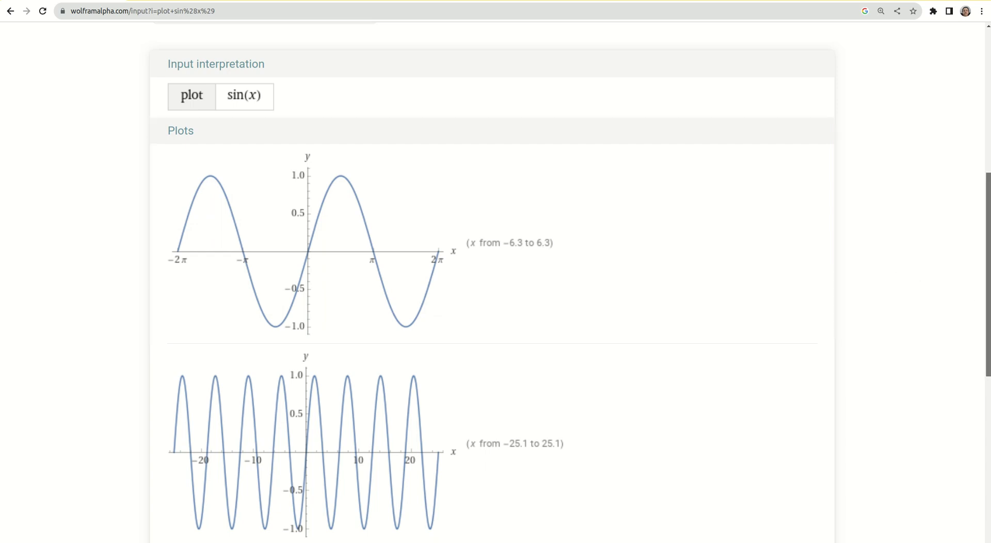
pyautogui.scroll(-3, 495, 284)
pyautogui.scroll(-2, 495, 284)
# Restrict the sin(x) plot to the interval from 0 to pi and compute it
pyautogui.scroll(7, 496, 284)
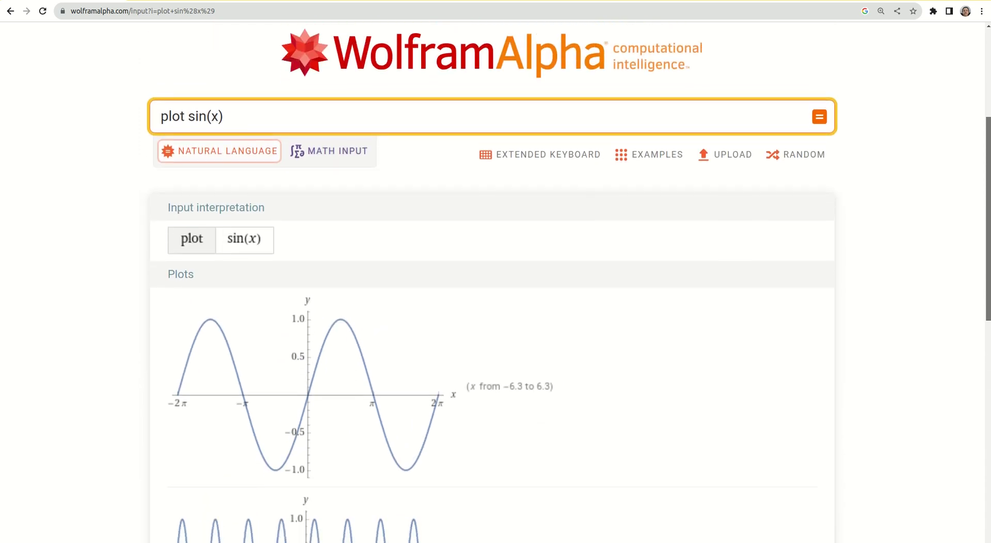
pyautogui.scroll(-1, 988, 213)
pyautogui.scroll(2, 989, 214)
pyautogui.click(344, 157)
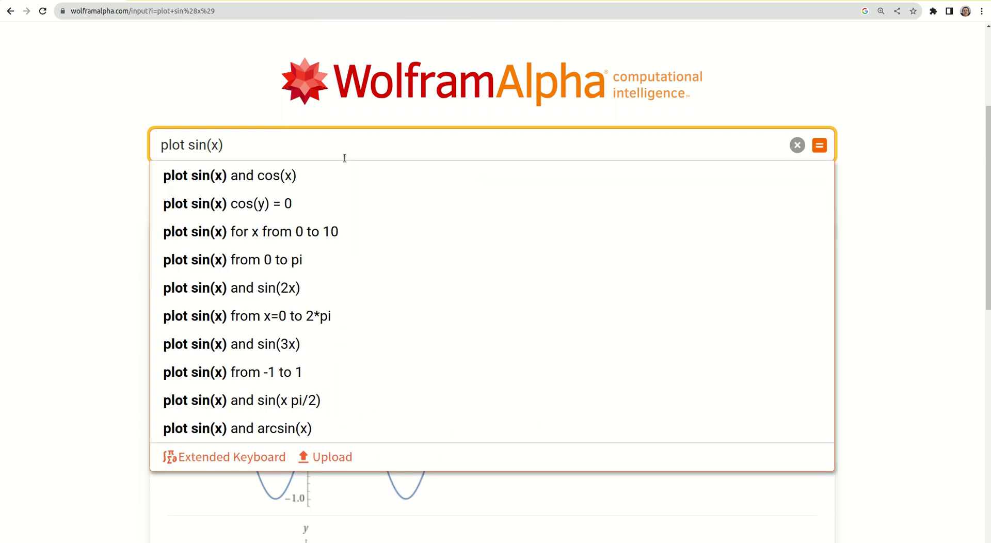
pyautogui.write('from ')
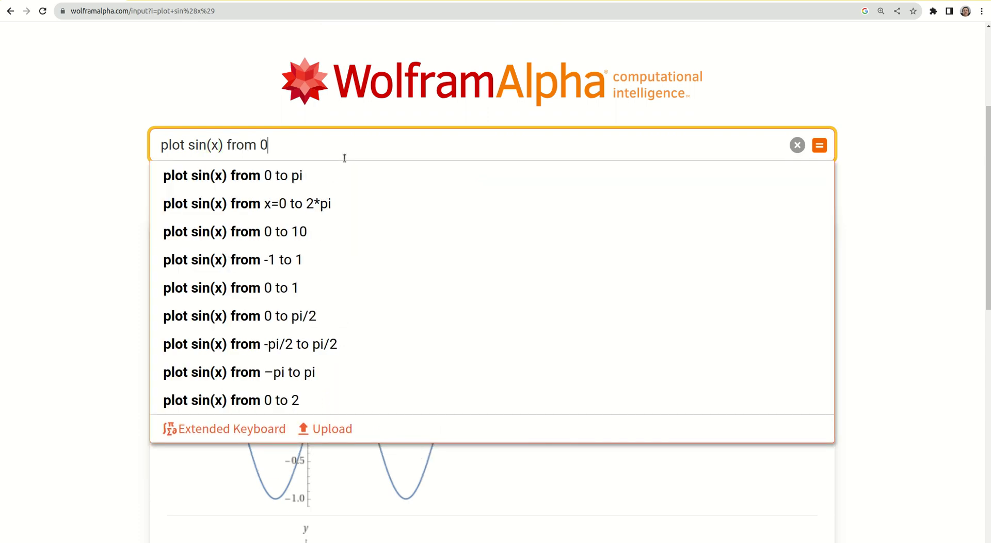
pyautogui.write('0 to pi')
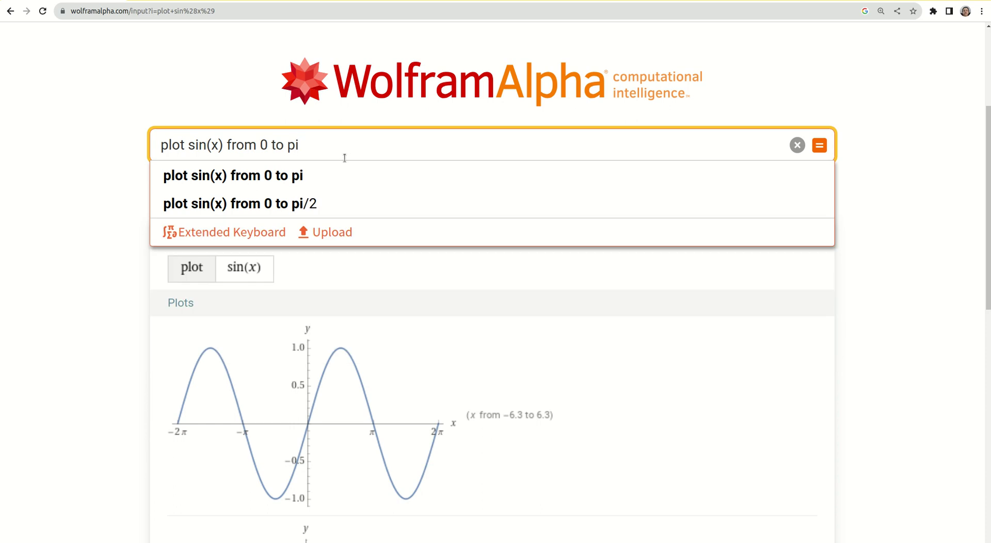
pyautogui.press('Return')
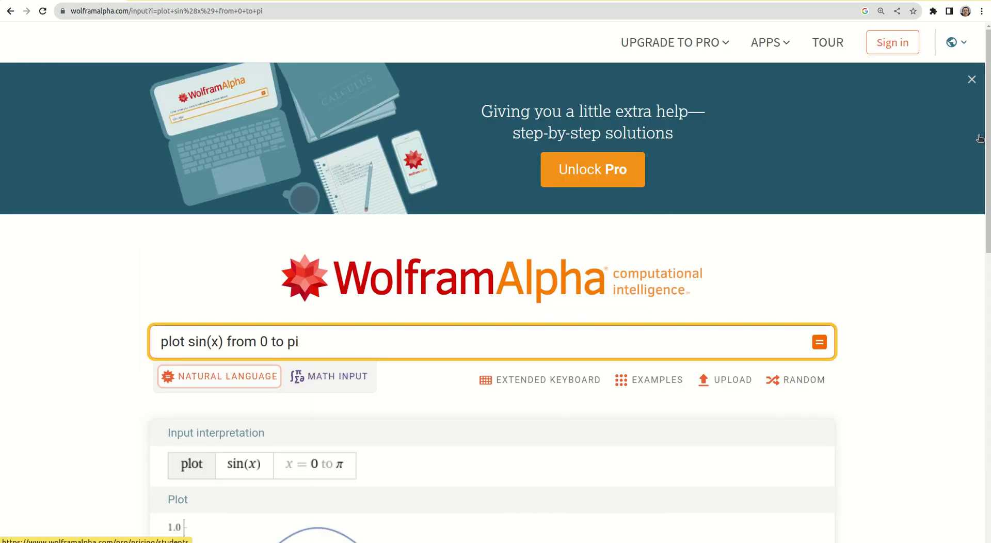
pyautogui.scroll(-5, 450, 221)
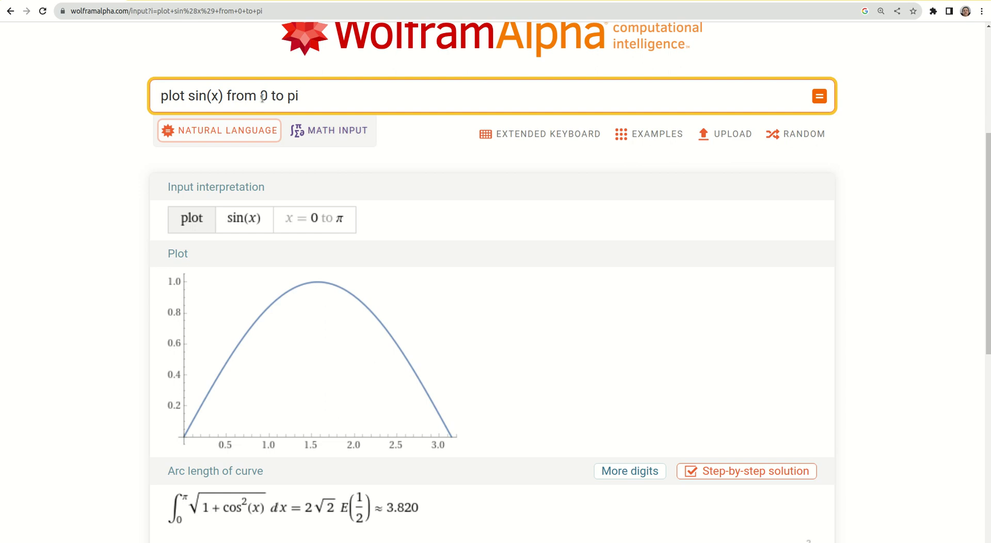
# Change the lower bound of the sin(x) plot to -pi and compute it again
pyautogui.click(309, 100)
pyautogui.moveTo(172, 404)
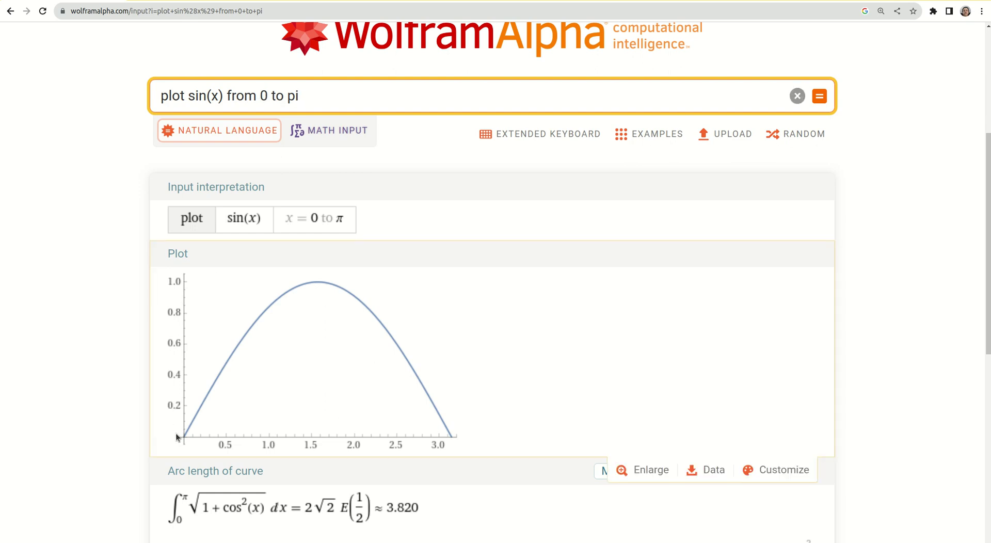
pyautogui.click(268, 96)
pyautogui.press('BackSpace')
pyautogui.write('-pi')
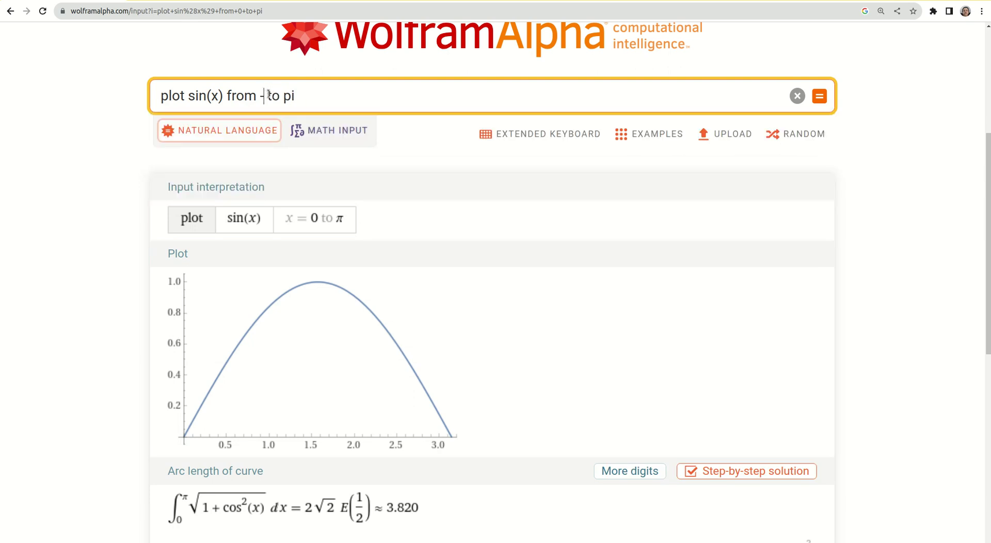
pyautogui.press('Return')
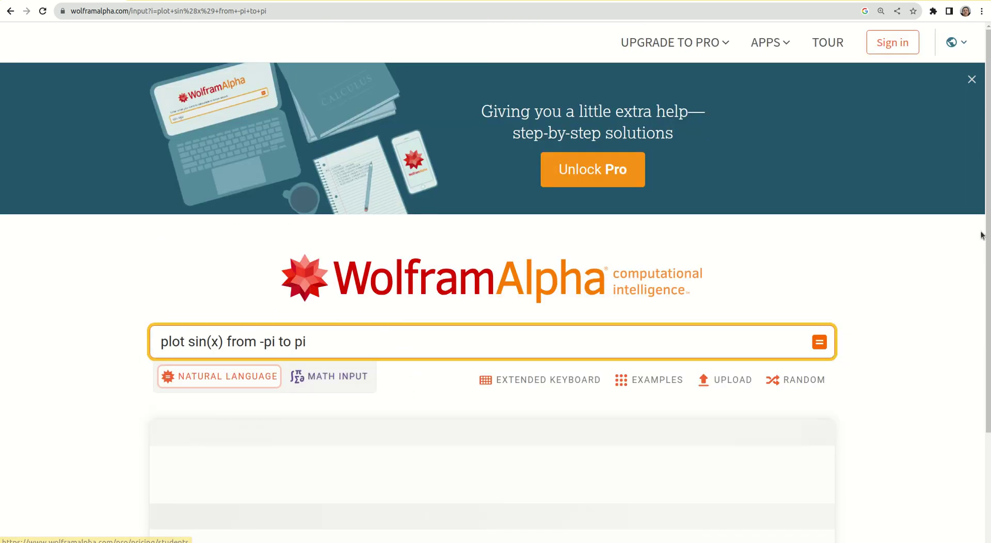
pyautogui.moveTo(983, 236); pyautogui.dragTo(984, 352)
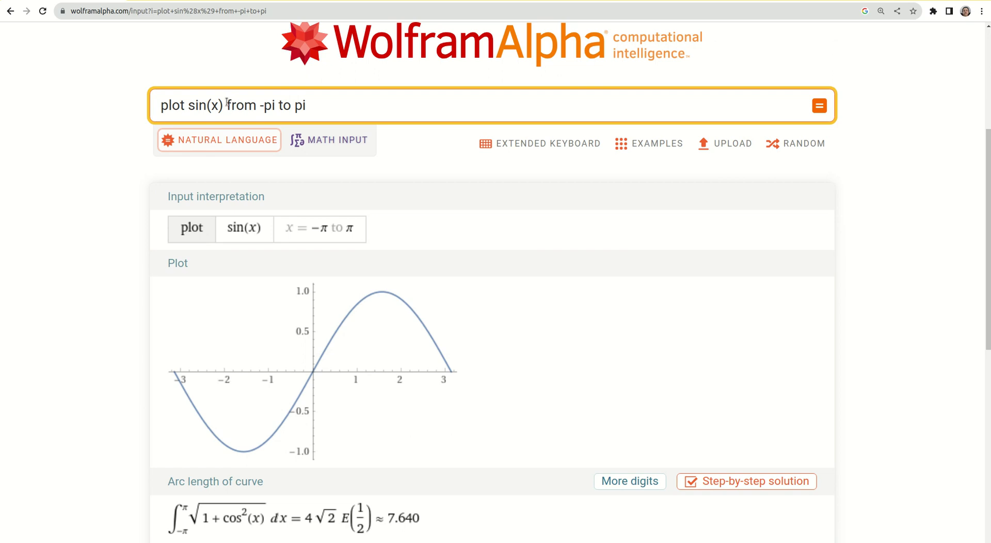
# Change the plotted function to tan(x) over the same interval and compute the plot
pyautogui.click(198, 105)
pyautogui.press('BackSpace')
pyautogui.press('BackSpace')
pyautogui.press('BackSpace')
pyautogui.write('tan')
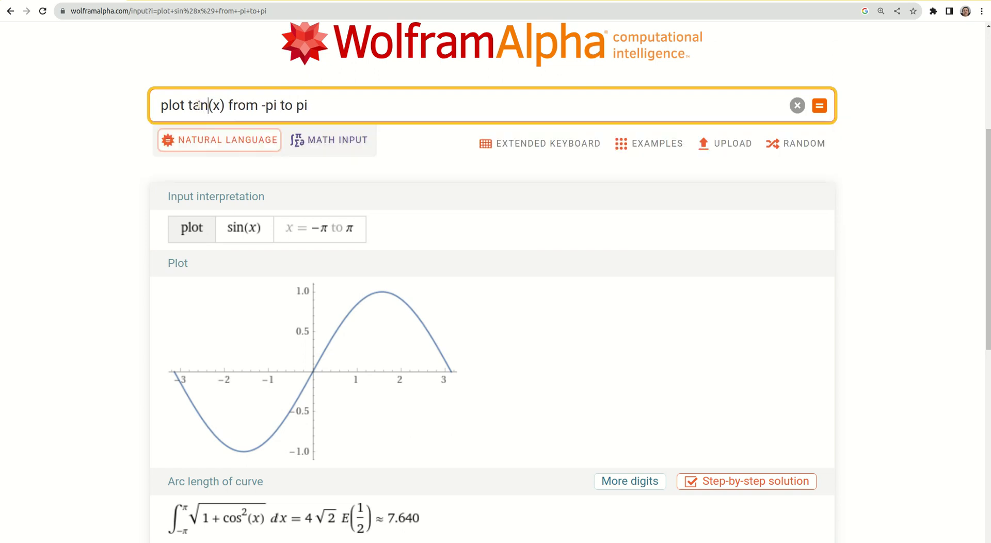
pyautogui.press('Return')
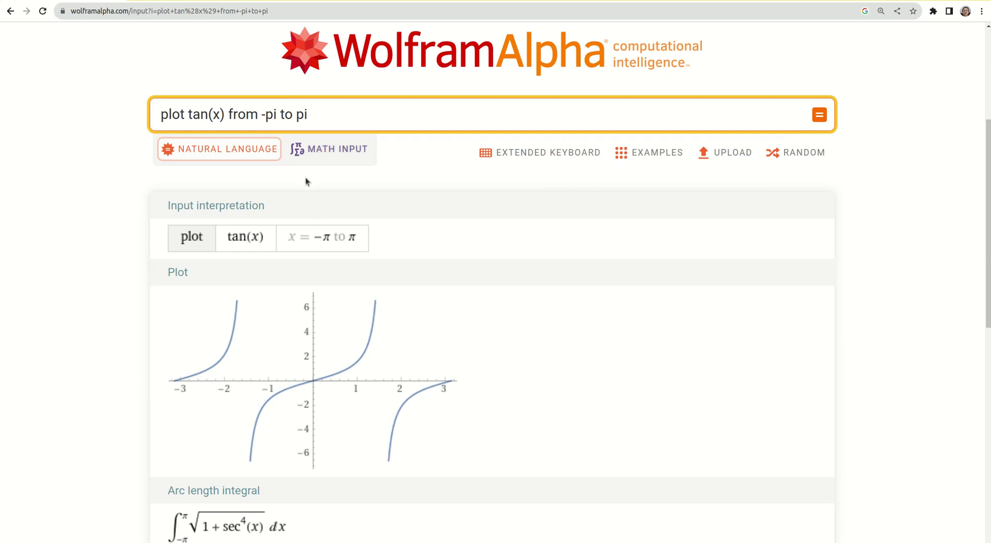
# Widen the tan(x) plot interval to run from -2pi to 2pi and recompute the graph
pyautogui.click(277, 111)
pyautogui.write('2')
pyautogui.press('Right')
pyautogui.press('Right')
pyautogui.press('Right')
pyautogui.press('Right')
pyautogui.press('Right')
pyautogui.press('Right')
pyautogui.write('2')
pyautogui.press('Return')
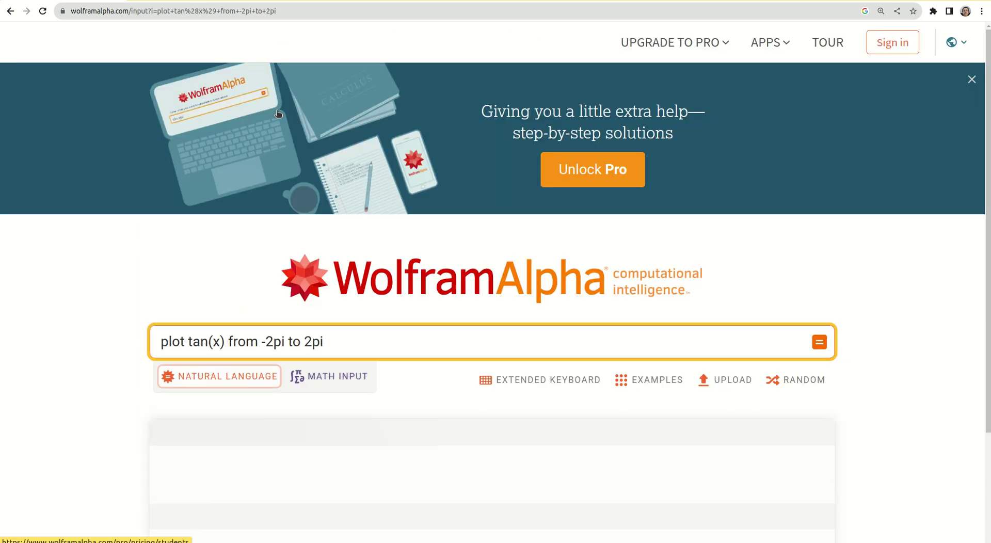
pyautogui.scroll(-5, 547, 351)
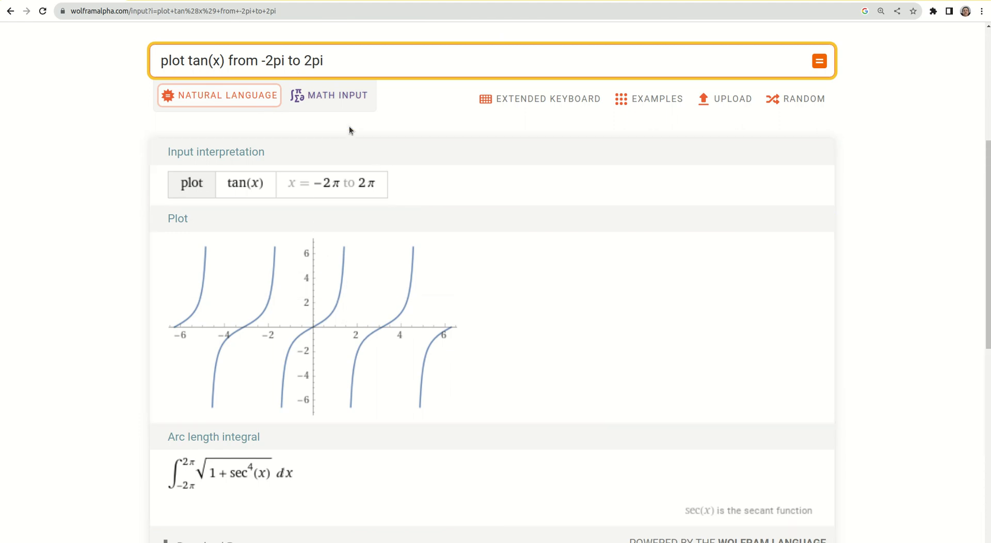
# Rewrite the query without the interval as "domain of tan(x)", compute it and review the domain and range results
pyautogui.click(331, 60)
pyautogui.moveTo(329, 60); pyautogui.dragTo(228, 59)
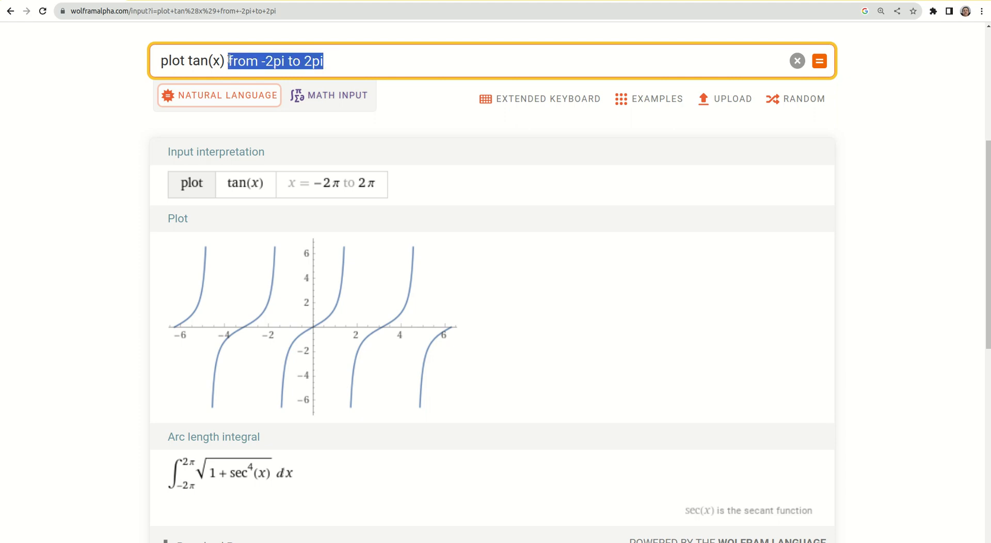
pyautogui.press('BackSpace')
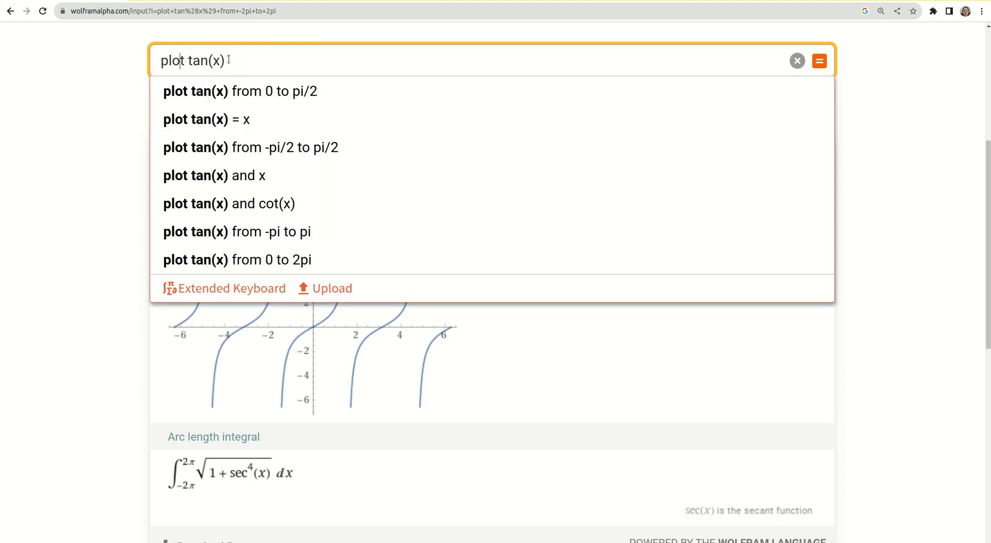
pyautogui.press('BackSpace')
pyautogui.press('BackSpace')
pyautogui.press('BackSpace')
pyautogui.press('BackSpace')
pyautogui.write('domain of')
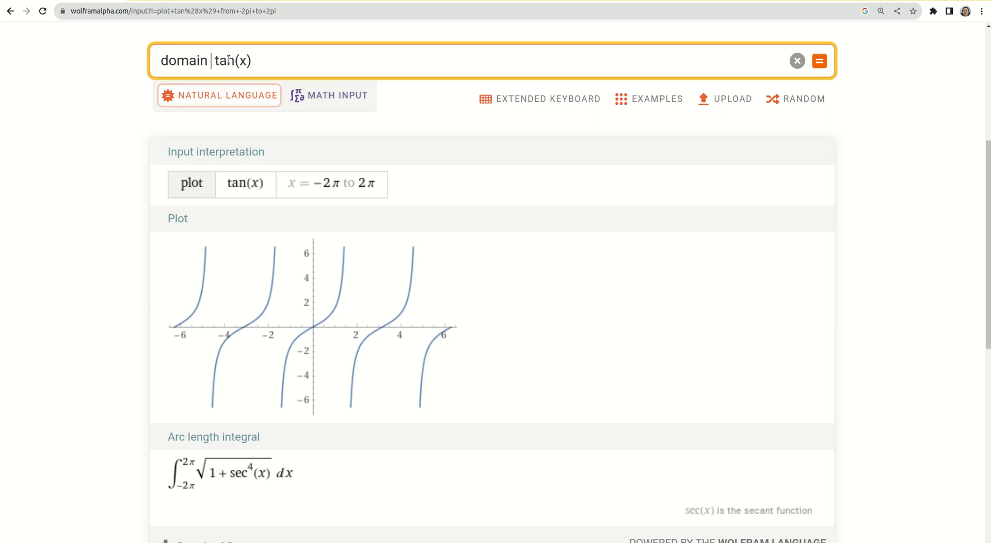
pyautogui.press('Return')
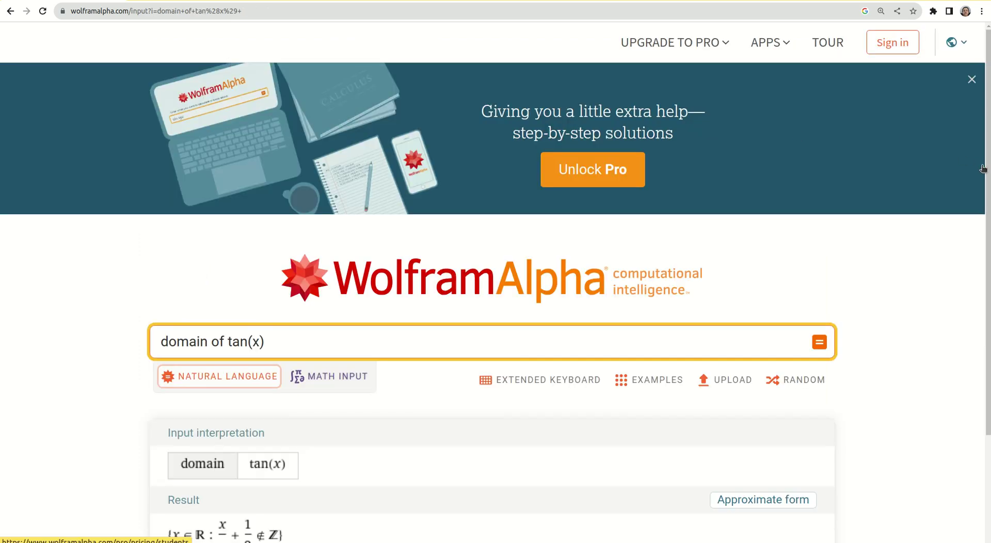
pyautogui.scroll(-5, 990, 271)
pyautogui.scroll(2, 990, 271)
pyautogui.scroll(-1, 990, 271)
pyautogui.scroll(-3, 990, 272)
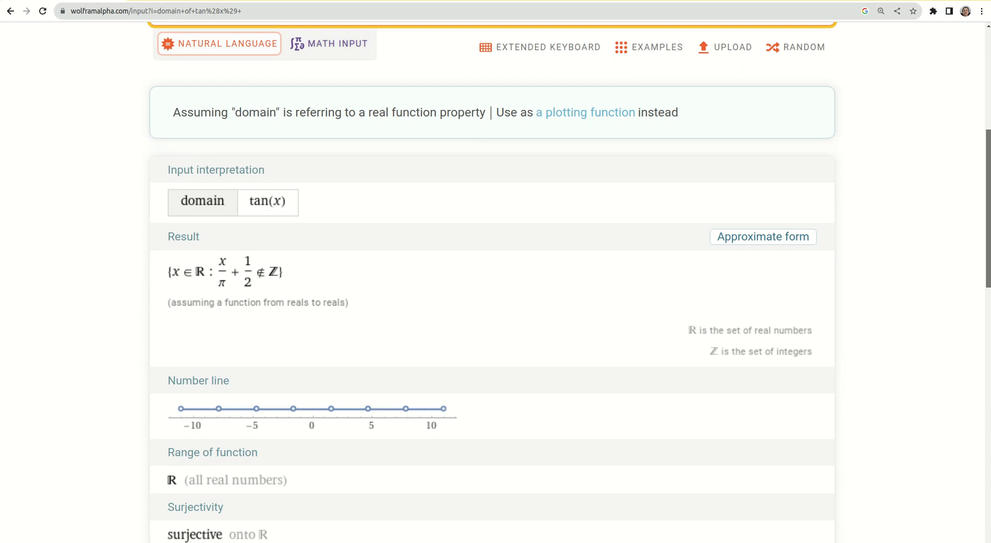
pyautogui.scroll(-2, 954, 317)
pyautogui.moveTo(446, 232)
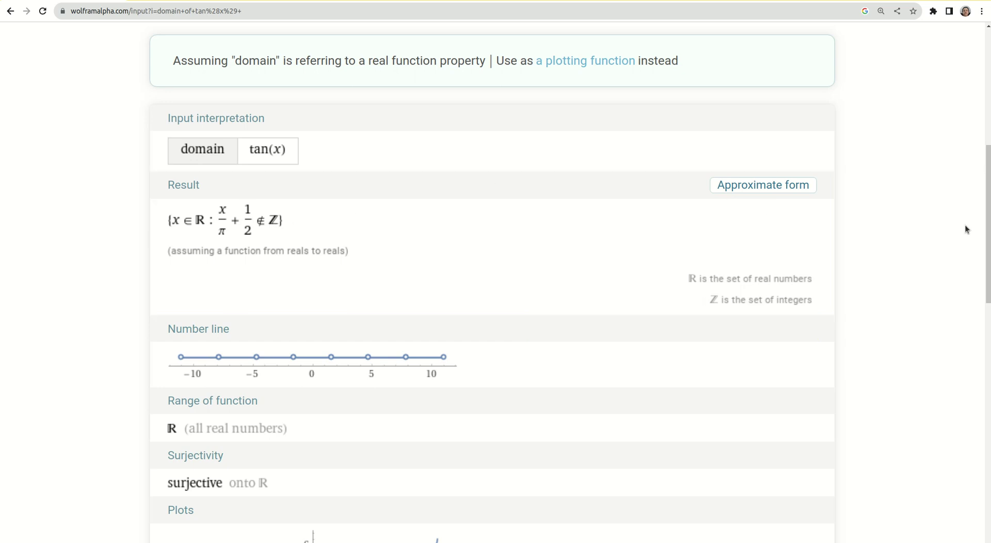
# Replace the domain query with "plot tan(x) from -4pi to 4pi", compute it and view the resulting plot
pyautogui.moveTo(987, 230); pyautogui.dragTo(987, 186)
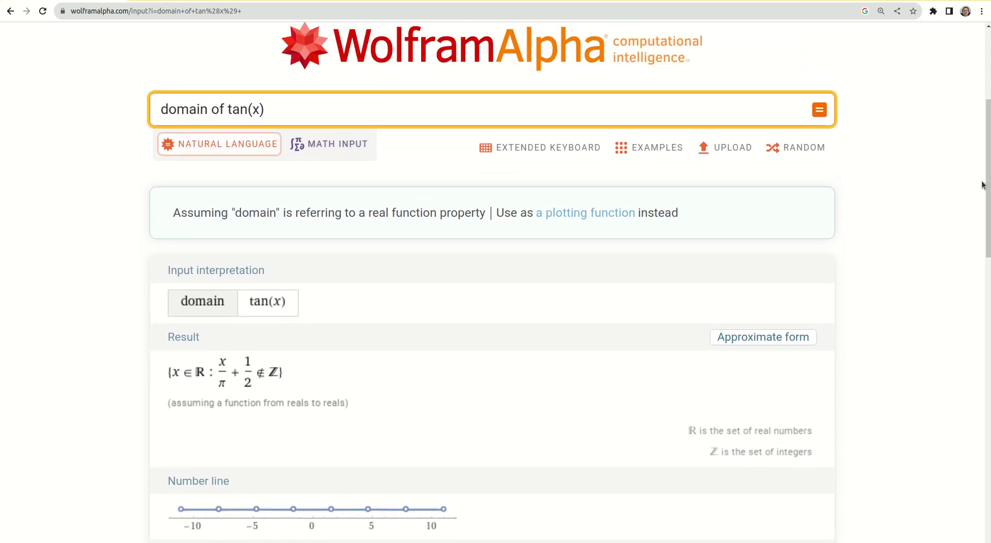
pyautogui.click(209, 109)
pyautogui.hotkey('shift', 'Left')
pyautogui.moveTo(224, 110); pyautogui.dragTo(147, 106)
pyautogui.write('plot')
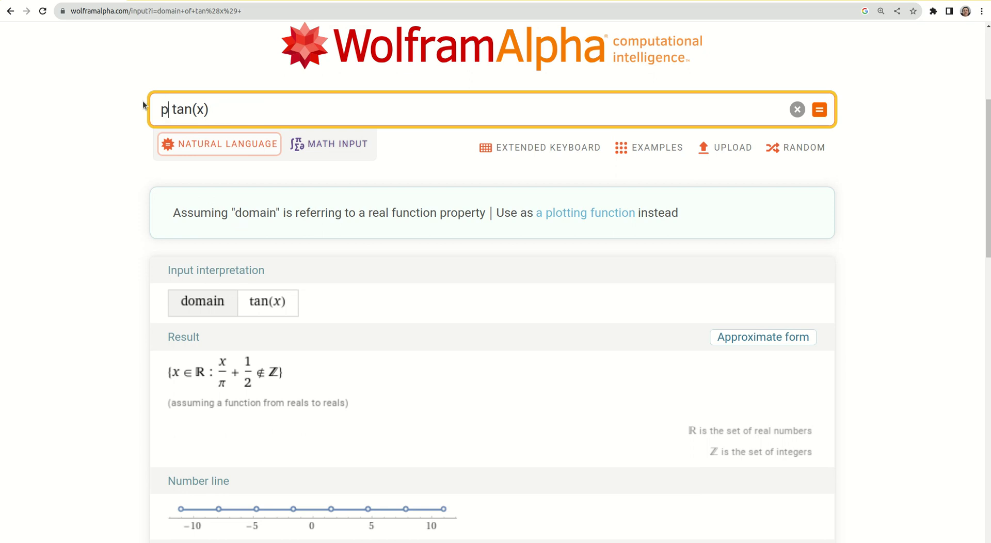
pyautogui.press('Right')
pyautogui.press('Right')
pyautogui.press('Right')
pyautogui.press('Right')
pyautogui.press('Right')
pyautogui.press('Right')
pyautogui.press('Right')
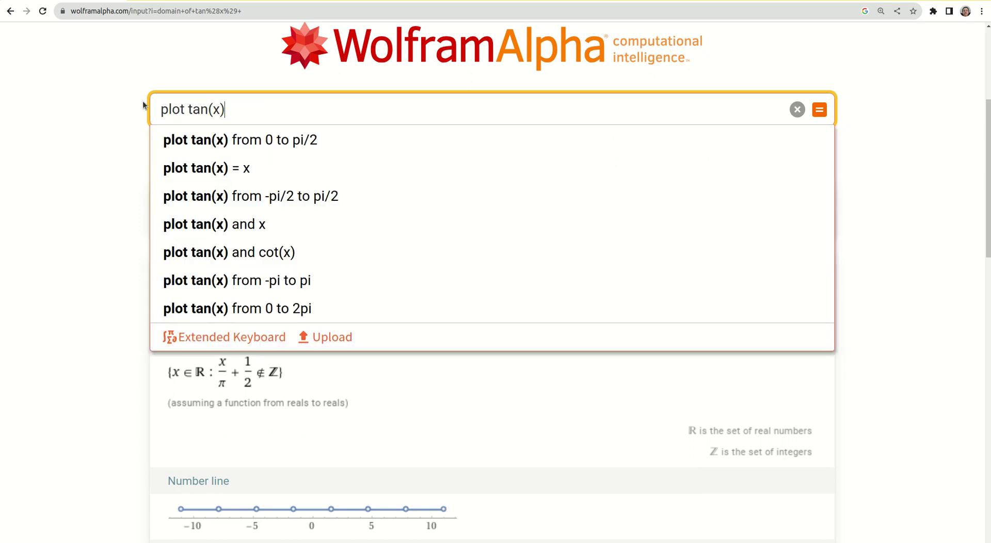
pyautogui.write('from ')
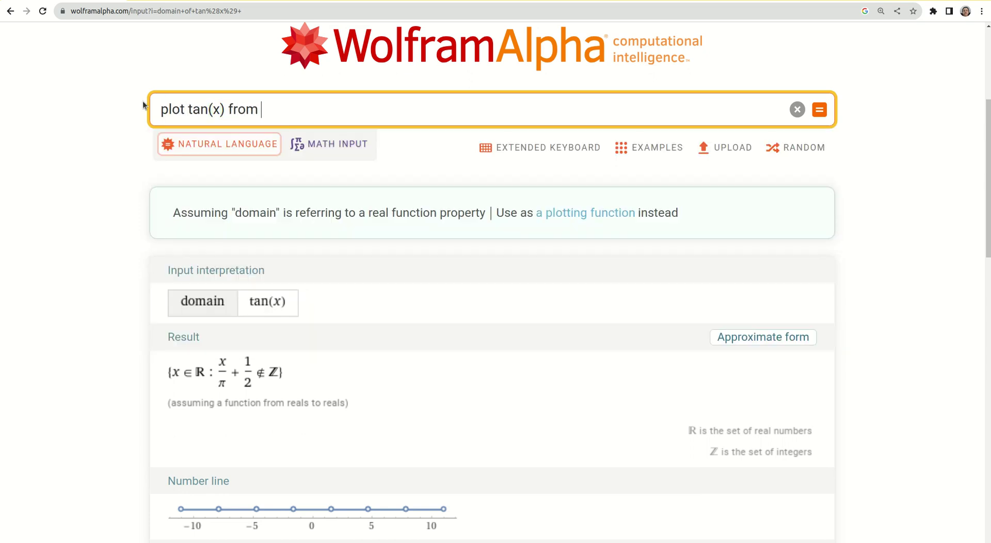
pyautogui.write('-4pi to 4pi')
pyautogui.press('Return')
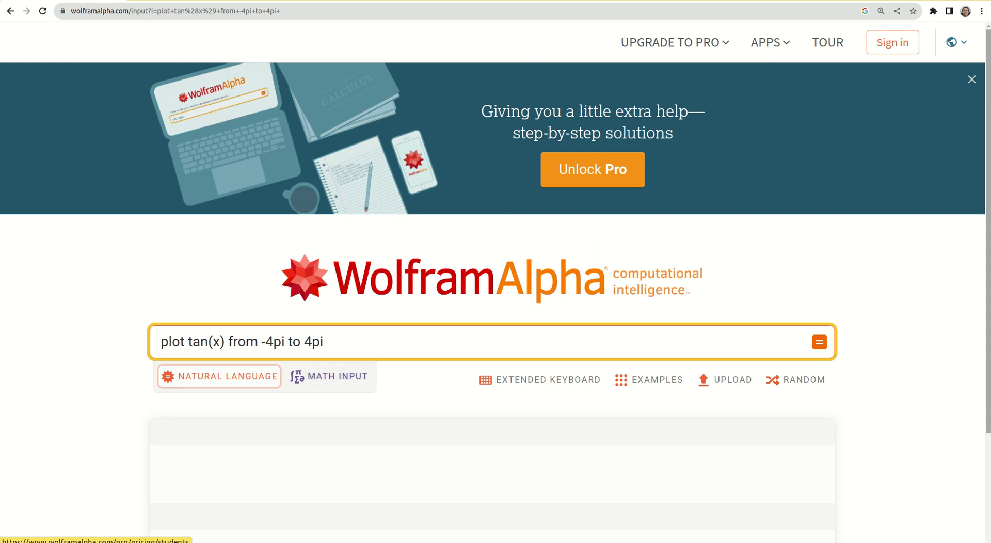
pyautogui.scroll(-3, 145, 105)
pyautogui.scroll(-2, 407, 289)
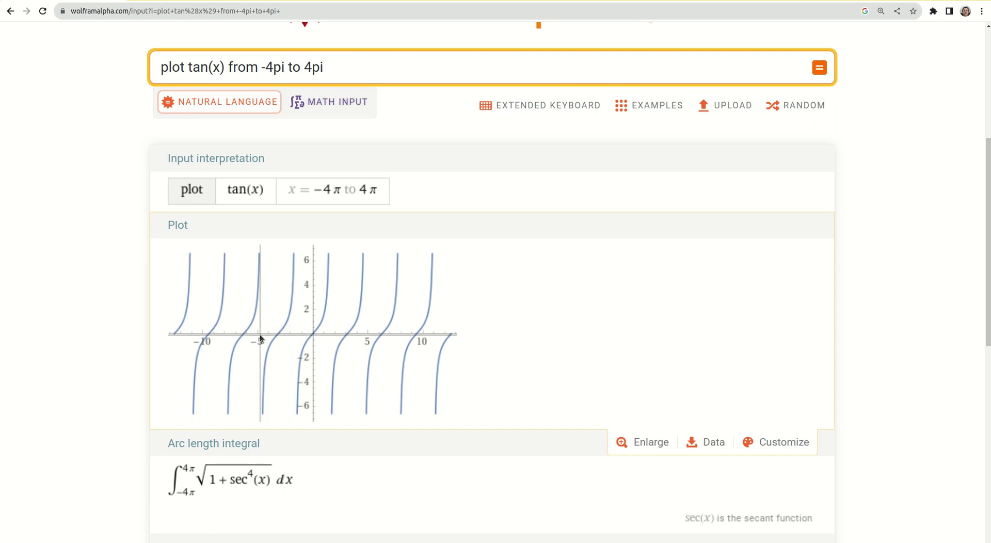
pyautogui.moveTo(985, 246); pyautogui.dragTo(985, 260)
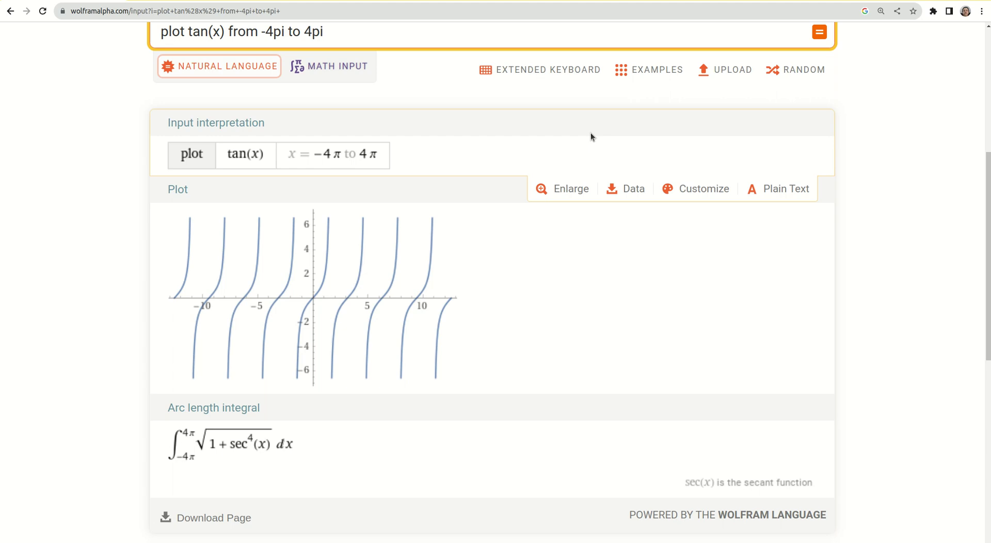
# Change the word "plot" in the query to "domain", keeping the interval -4pi to 4pi, and compute it
pyautogui.scroll(1, 591, 133)
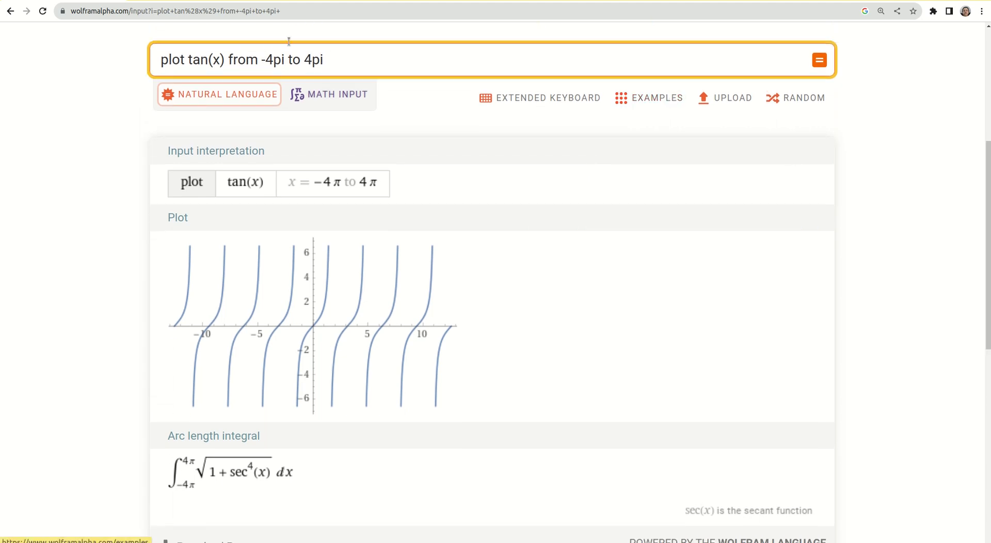
pyautogui.click(183, 59)
pyautogui.moveTo(183, 60); pyautogui.dragTo(147, 52)
pyautogui.write('domain')
pyautogui.press('Return')
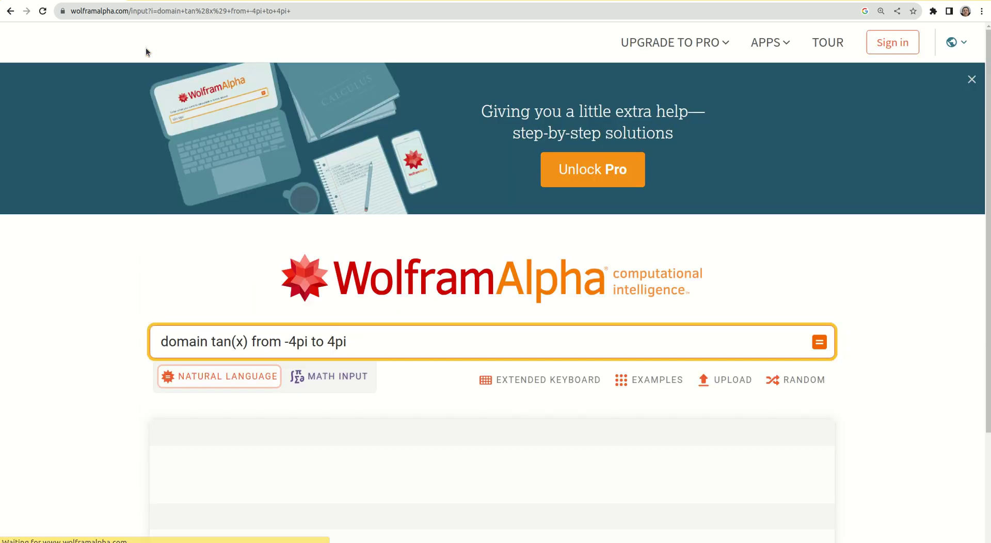
pyautogui.moveTo(989, 153); pyautogui.dragTo(989, 289)
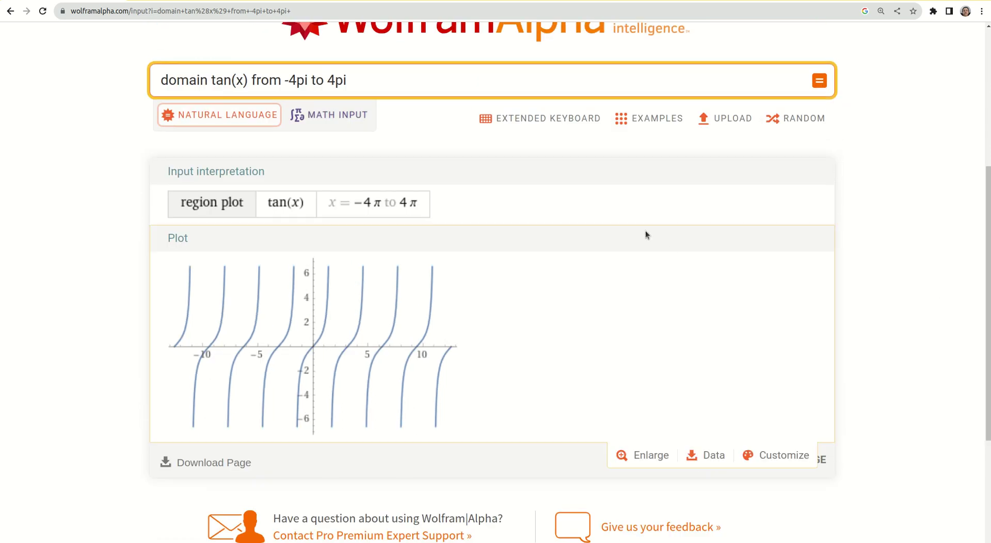
# Delete the interval from the query, reword it as "domain of tan(x)" and compute it again
pyautogui.click(349, 81)
pyautogui.moveTo(349, 81); pyautogui.dragTo(250, 80)
pyautogui.press('BackSpace')
pyautogui.press('Left')
pyautogui.press('Left')
pyautogui.press('Left')
pyautogui.press('Left')
pyautogui.press('Left')
pyautogui.press('Left')
pyautogui.press('Left')
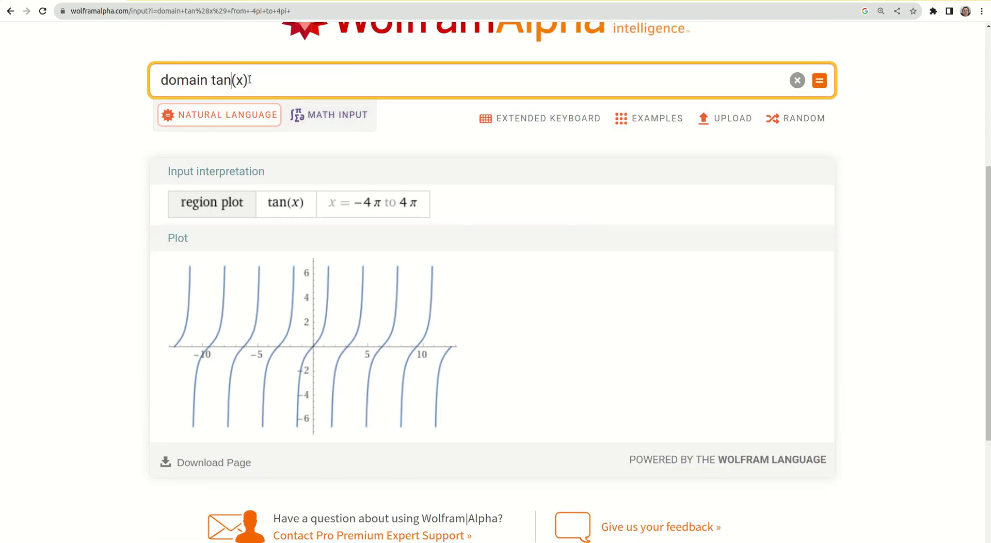
pyautogui.write('of')
pyautogui.press('Return')
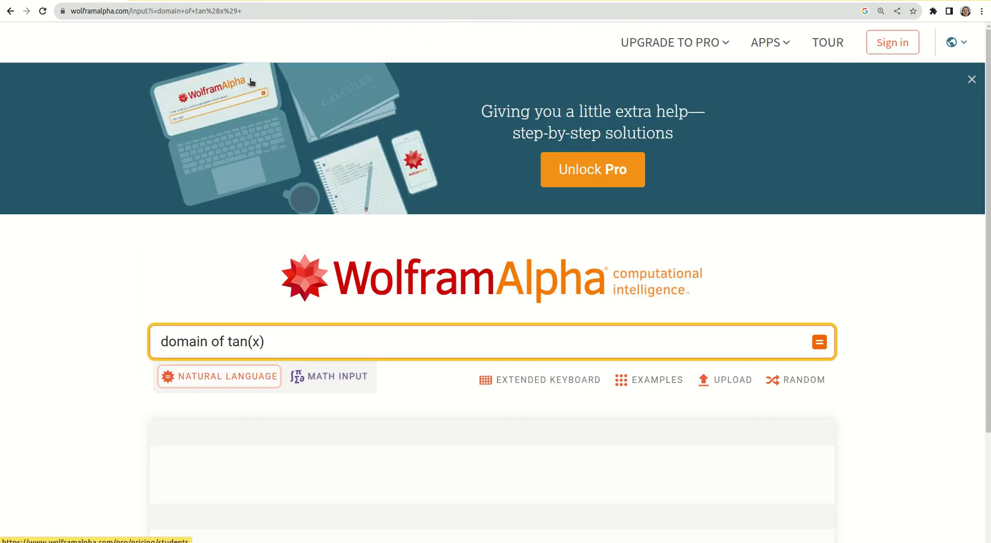
# Examine the tan(x) domain results and check the x-values of the open points on the number line
pyautogui.scroll(-4, 363, 410)
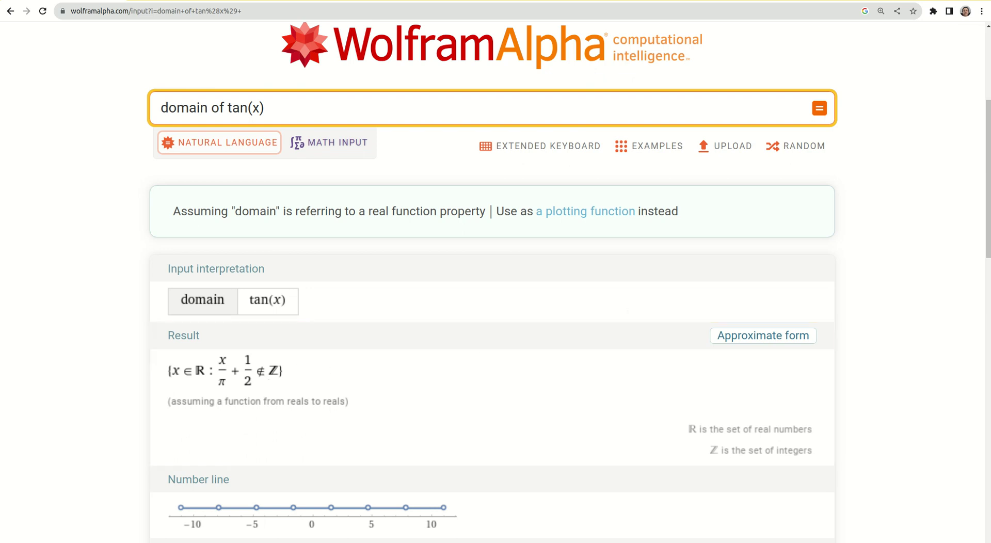
pyautogui.scroll(-2, 332, 370)
pyautogui.scroll(-3, 308, 243)
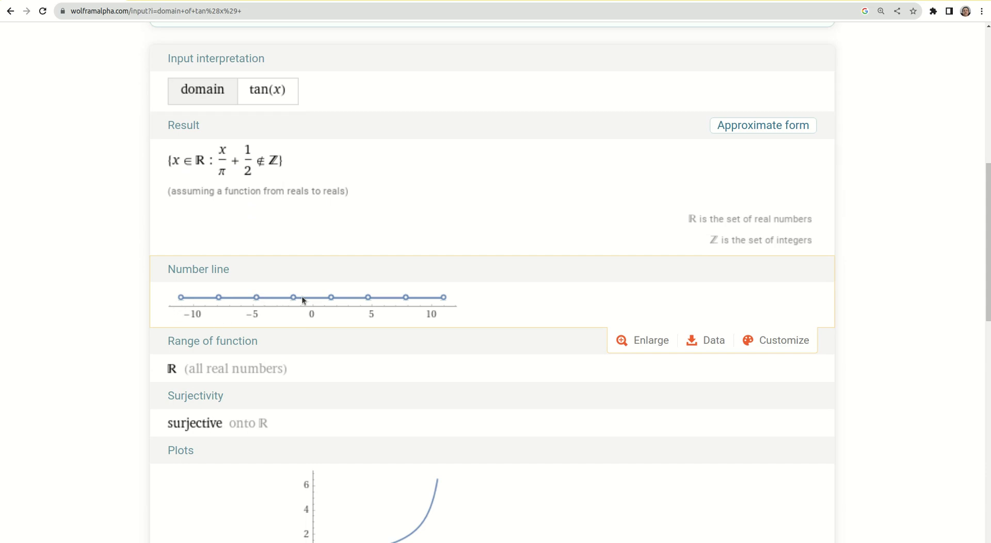
pyautogui.moveTo(333, 302)
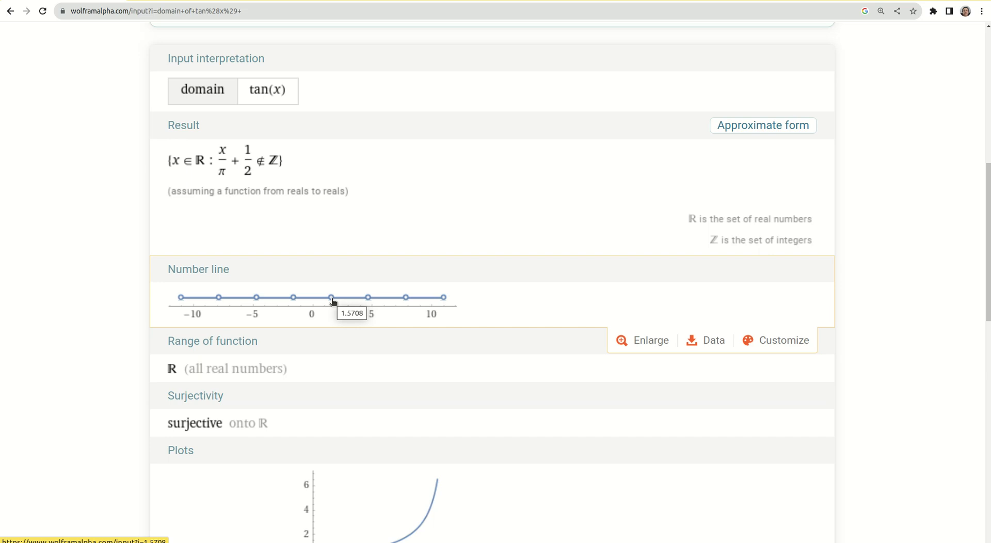
pyautogui.moveTo(368, 300)
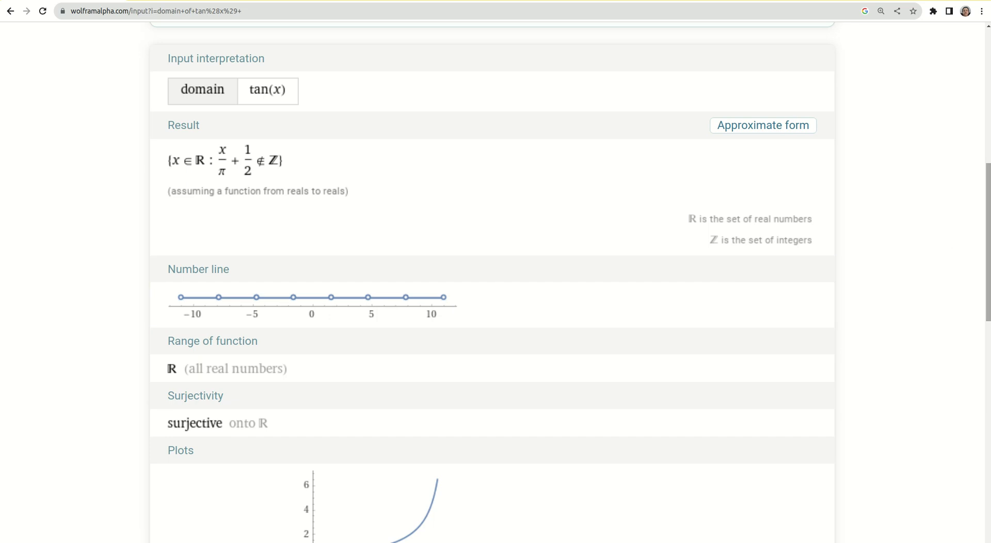
# Replace the query with the suggested example "plot x^2+(y-sqrt(|x|))^2=1" and compute it
pyautogui.scroll(-2, 971, 227)
pyautogui.scroll(10, 965, 155)
pyautogui.scroll(-1, 495, 266)
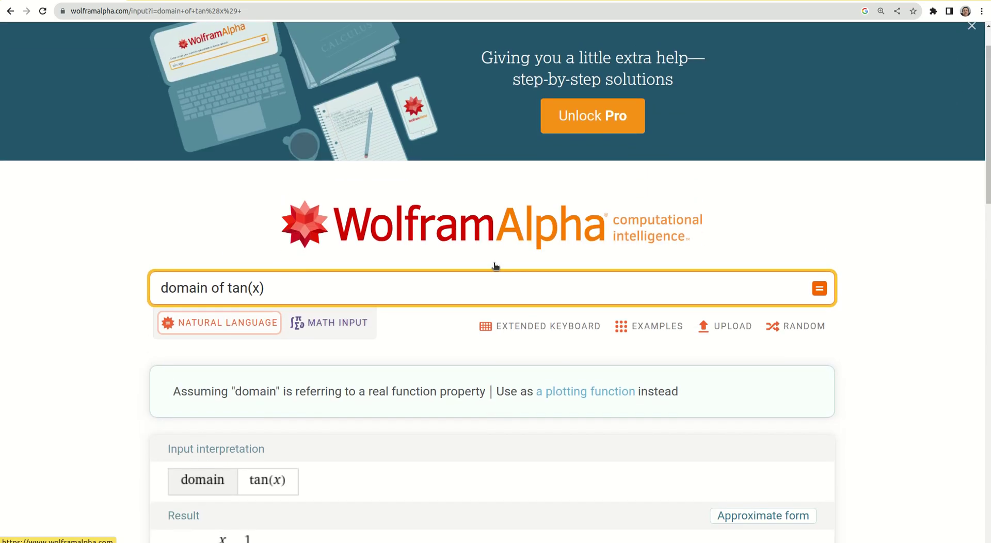
pyautogui.moveTo(330, 283); pyautogui.dragTo(126, 282)
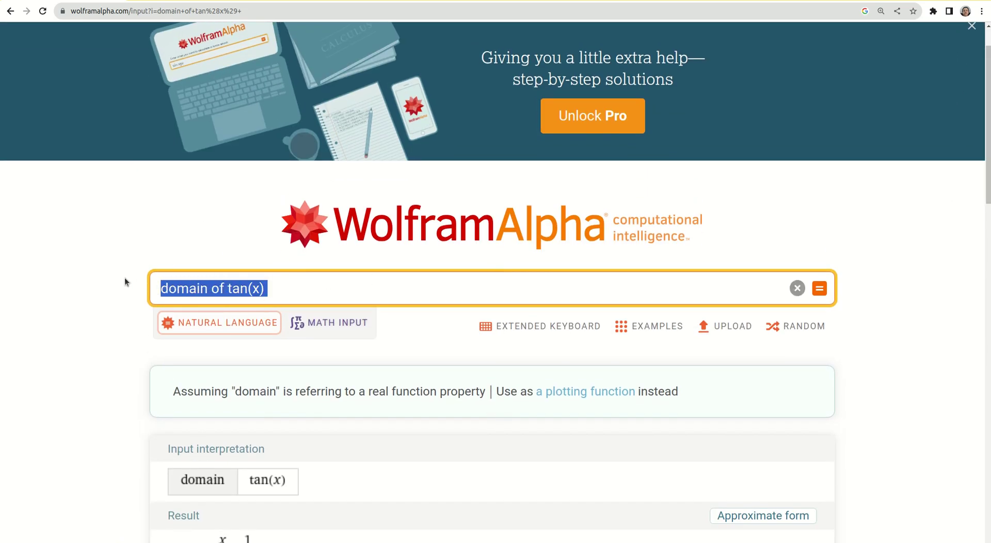
pyautogui.press('BackSpace')
pyautogui.write('o')
pyautogui.press('BackSpace')
pyautogui.write('plot')
pyautogui.press('Down')
pyautogui.press('Down')
pyautogui.press('Return')
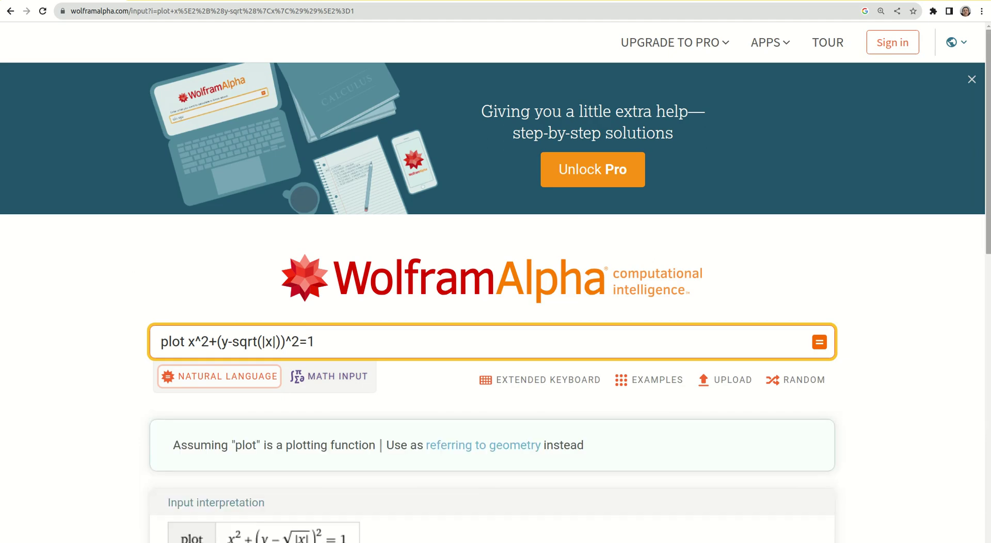
# Examine the implicit plot of x^2+(y-sqrt(|x|))^2=1 and compare it with the entered equation
pyautogui.scroll(-3, 496, 283)
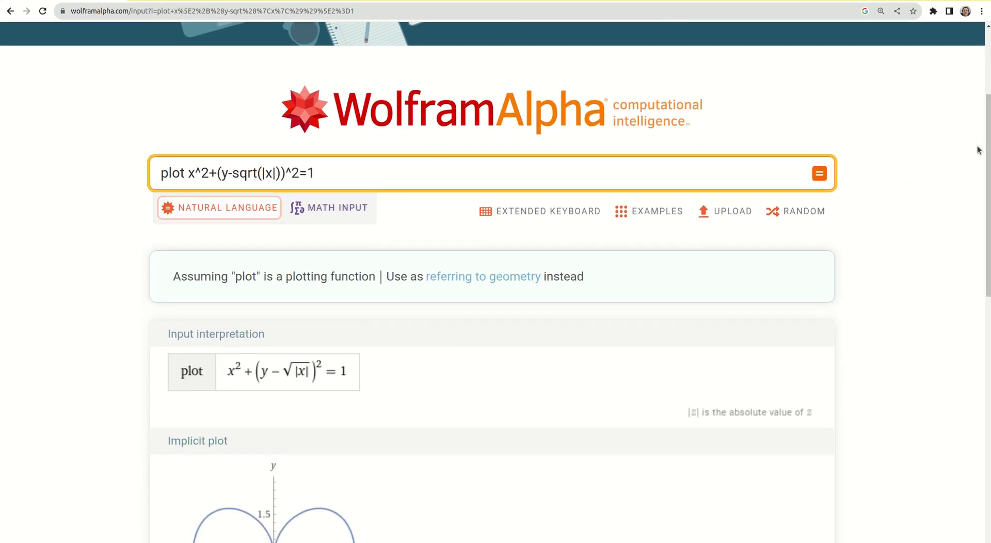
pyautogui.scroll(-4, 989, 196)
pyautogui.scroll(-1, 496, 283)
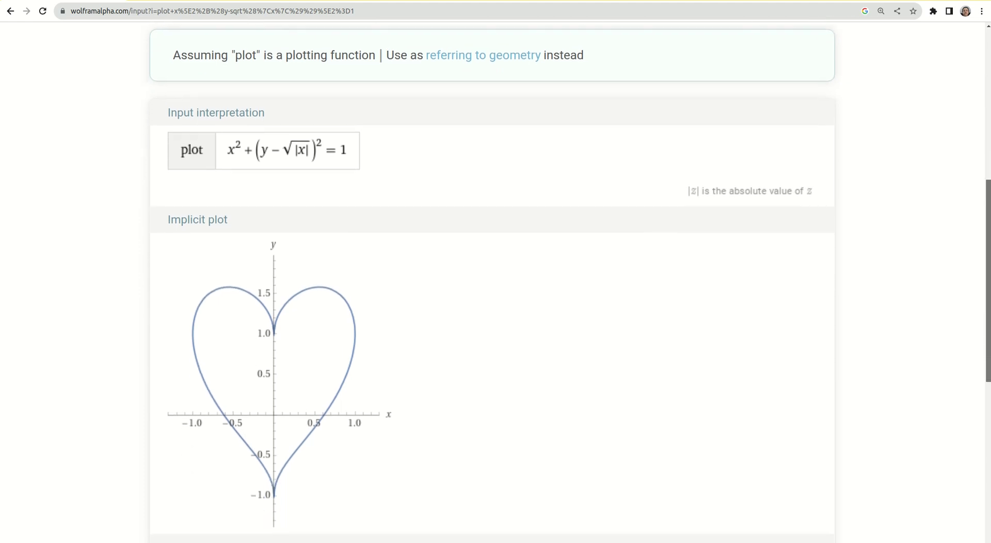
pyautogui.scroll(-1, 495, 282)
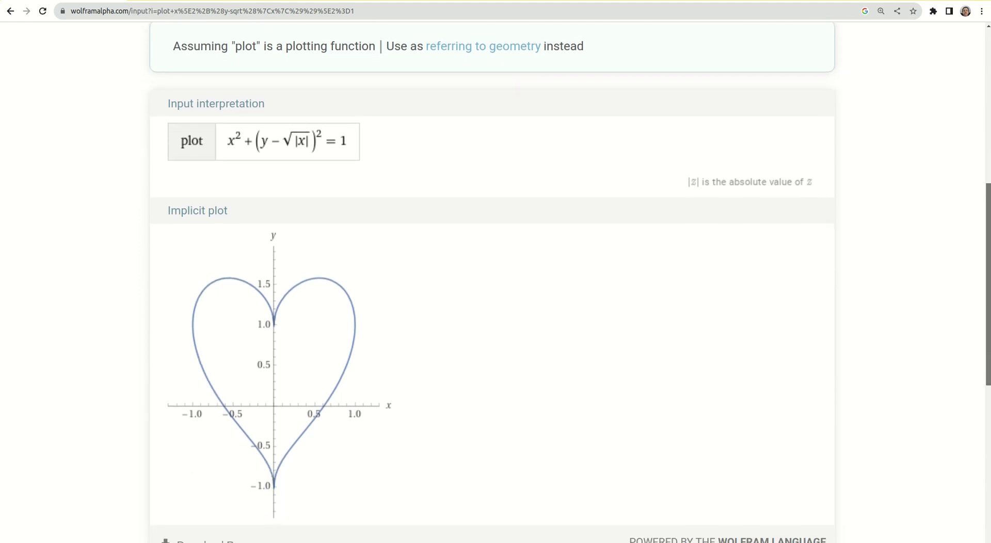
pyautogui.scroll(2, 496, 282)
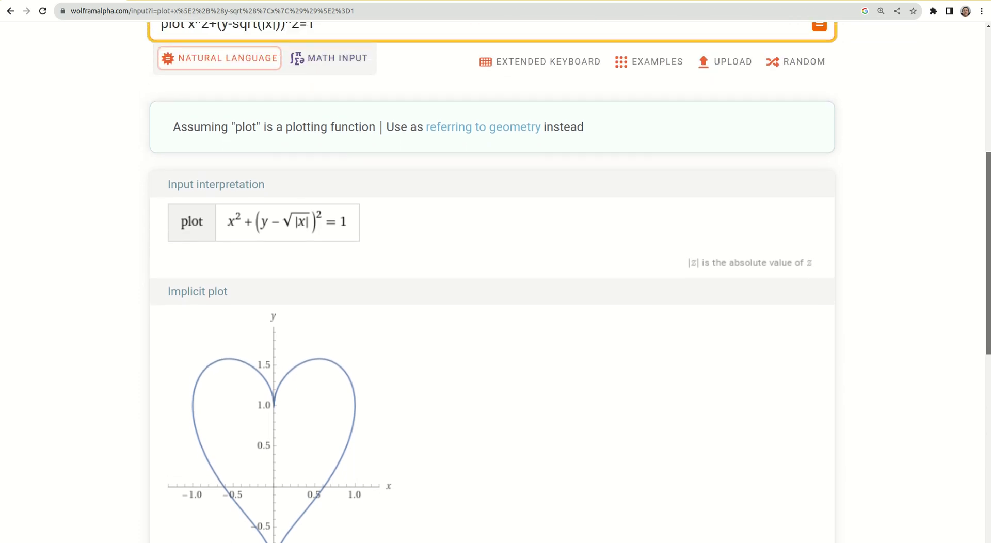
pyautogui.scroll(-2, 496, 283)
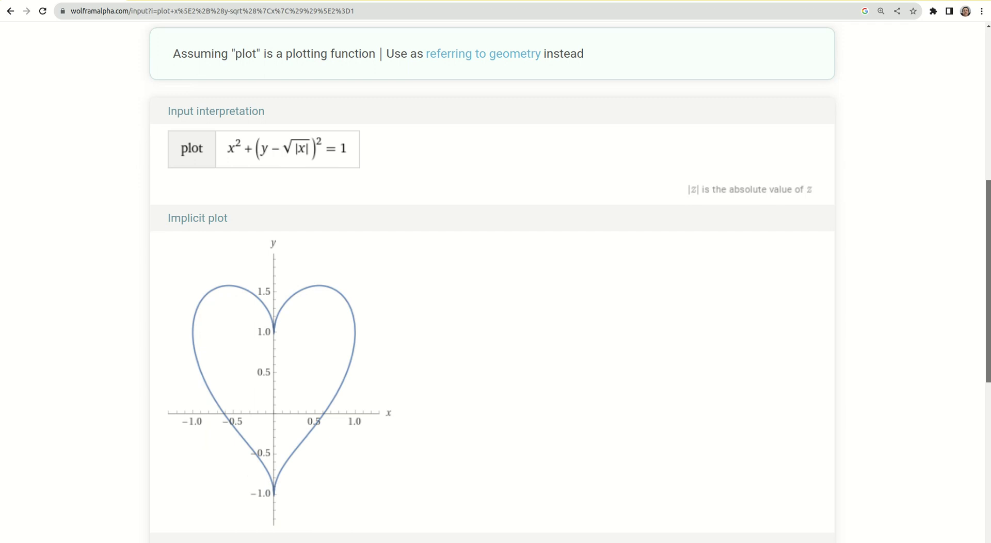
pyautogui.scroll(3, 481, 163)
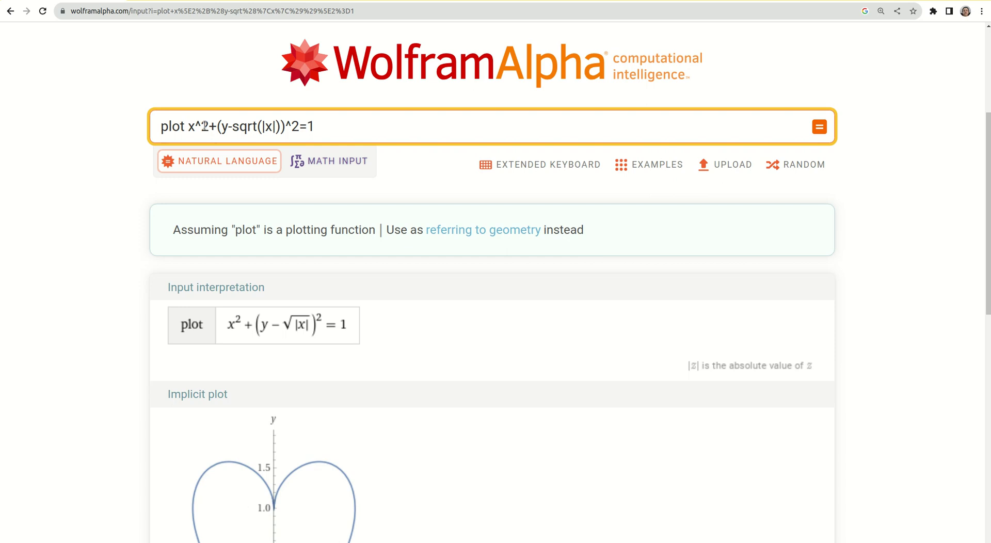
pyautogui.scroll(-3, 697, 211)
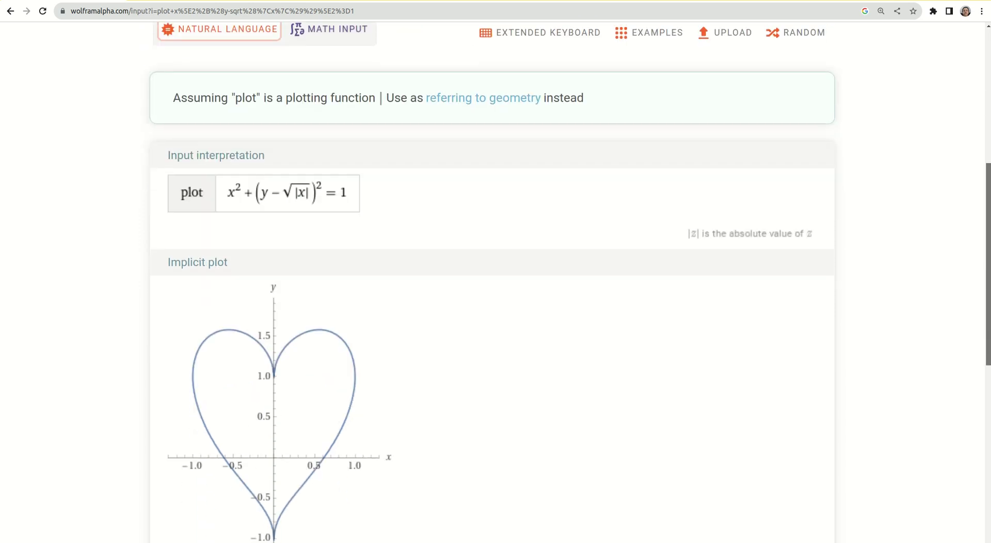
pyautogui.scroll(-2, 816, 233)
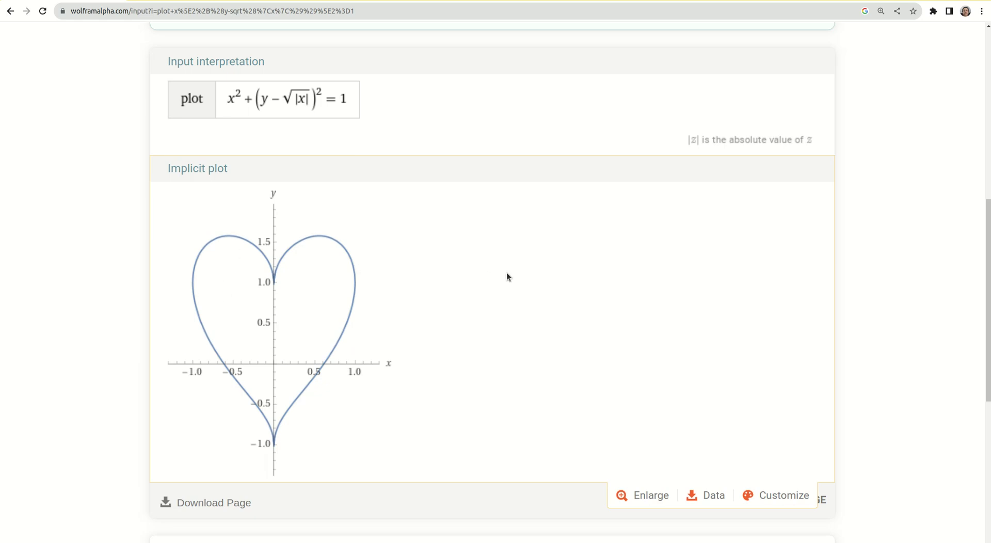
pyautogui.scroll(-1, 988, 310)
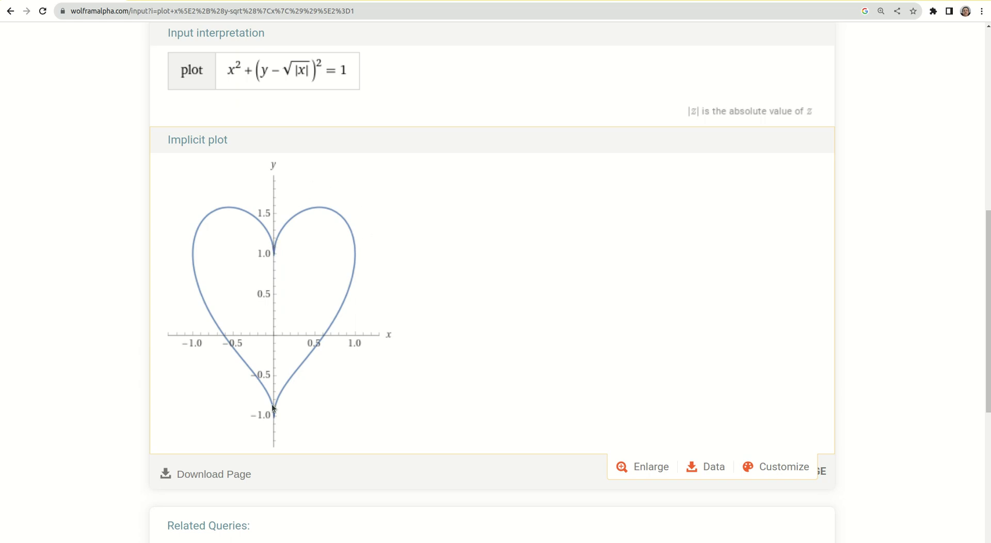
# Erase the equation from the query, leaving only the word "plot"
pyautogui.moveTo(988, 309); pyautogui.dragTo(988, 128)
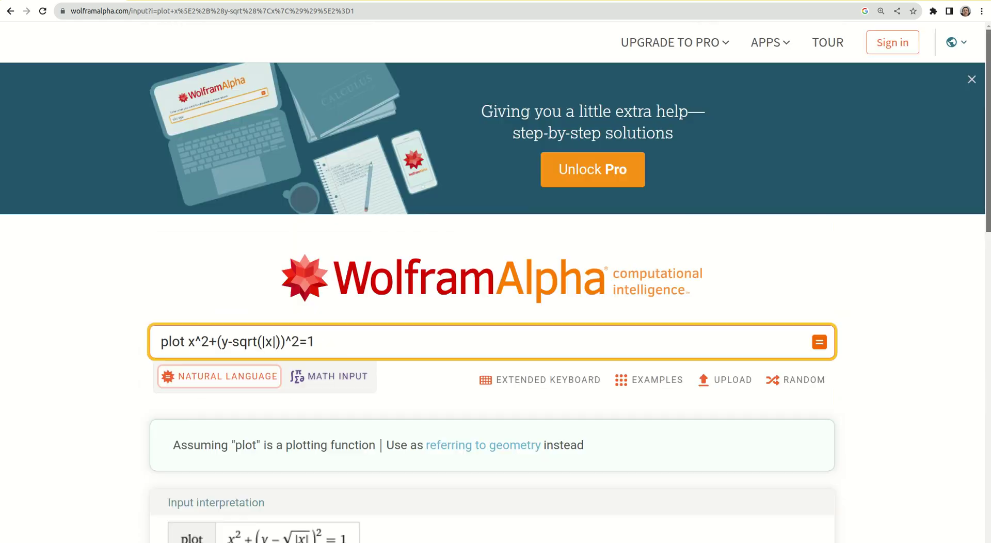
pyautogui.click(342, 346)
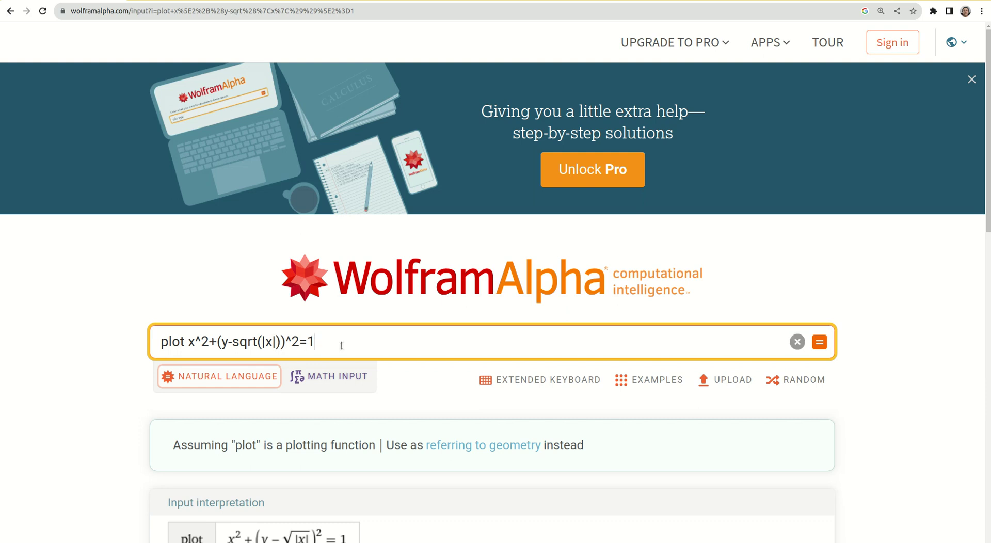
pyautogui.press('BackSpace')
pyautogui.press('BackSpace')
pyautogui.press('BackSpace')
pyautogui.press('BackSpace')
pyautogui.press('BackSpace')
pyautogui.press('BackSpace')
pyautogui.press('BackSpace')
pyautogui.press('BackSpace')
pyautogui.press('BackSpace')
pyautogui.press('BackSpace')
pyautogui.press('BackSpace')
pyautogui.press('BackSpace')
pyautogui.press('BackSpace')
pyautogui.press('BackSpace')
pyautogui.press('BackSpace')
pyautogui.press('BackSpace')
pyautogui.press('BackSpace')
pyautogui.press('BackSpace')
pyautogui.press('BackSpace')
pyautogui.press('BackSpace')
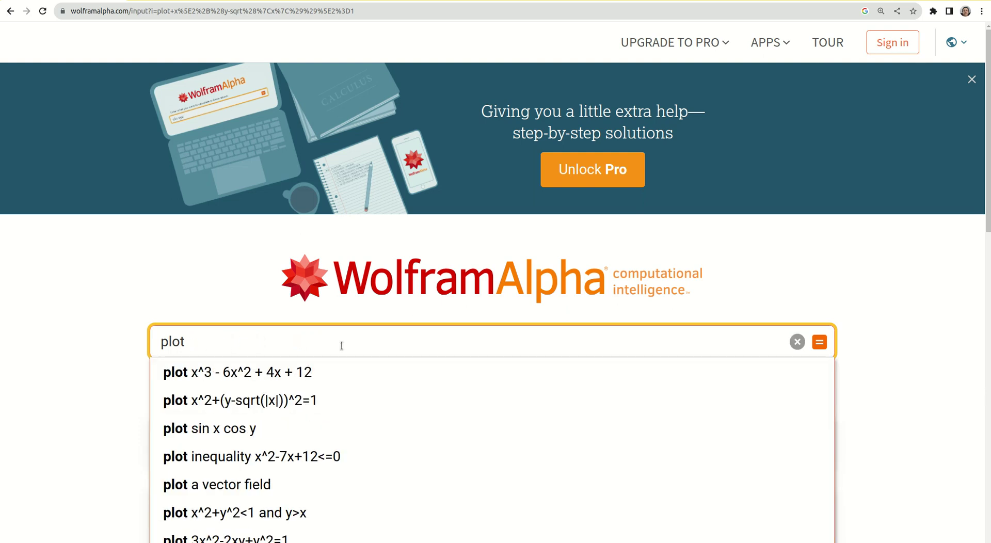
# Complete the query as "plot x^4-sin(x)+cos(x) from -1 to 1" and compute the plot
pyautogui.write('x')
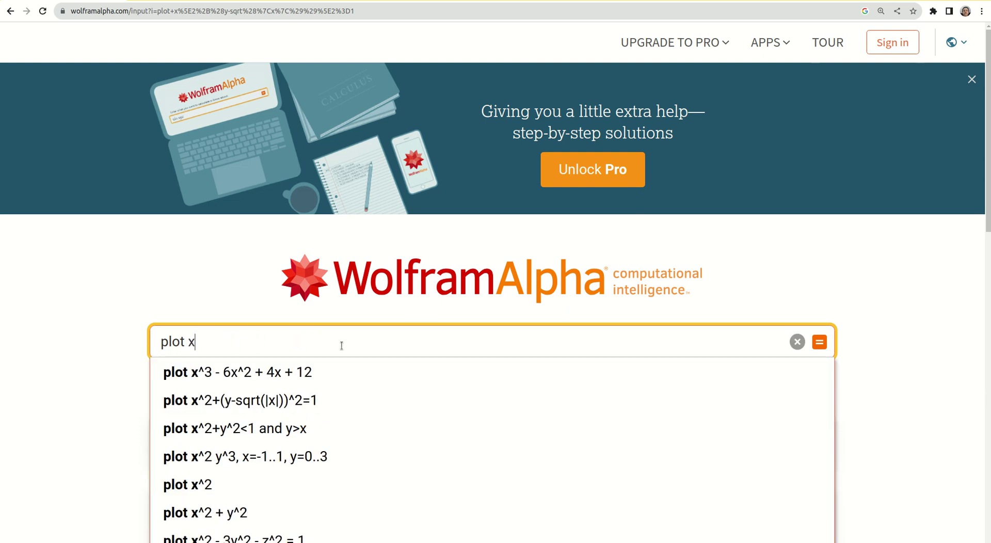
pyautogui.write('"')
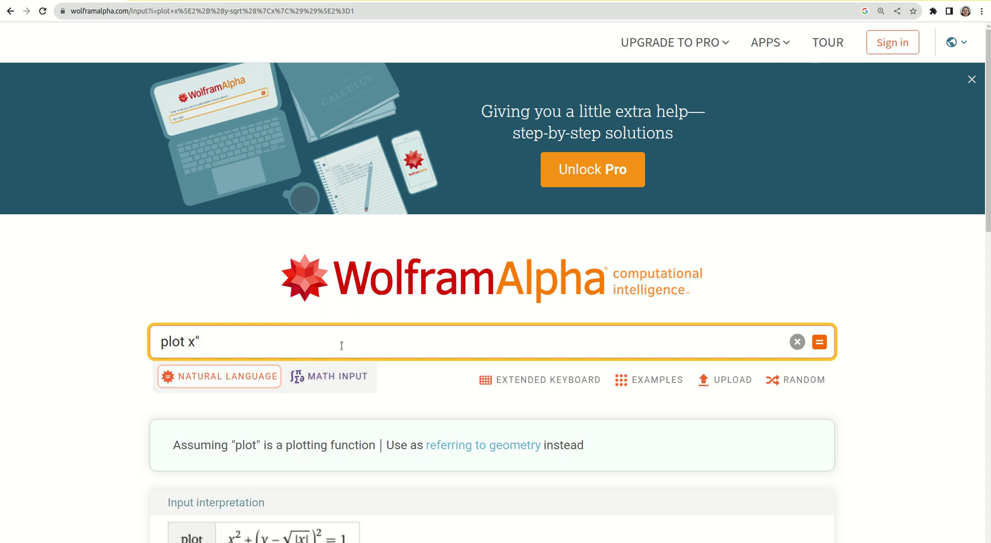
pyautogui.press('BackSpace')
pyautogui.write('^')
pyautogui.write('4-')
pyautogui.write('sen(')
pyautogui.press('BackSpace')
pyautogui.press('BackSpace')
pyautogui.press('BackSpace')
pyautogui.write('in(x)+cos(x) f')
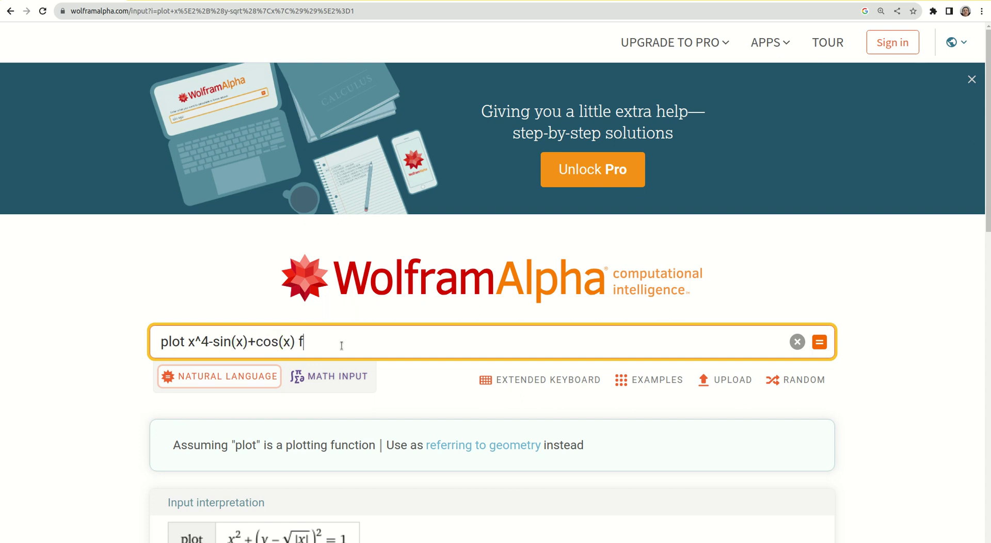
pyautogui.write('rom -1 to 1')
pyautogui.press('Return')
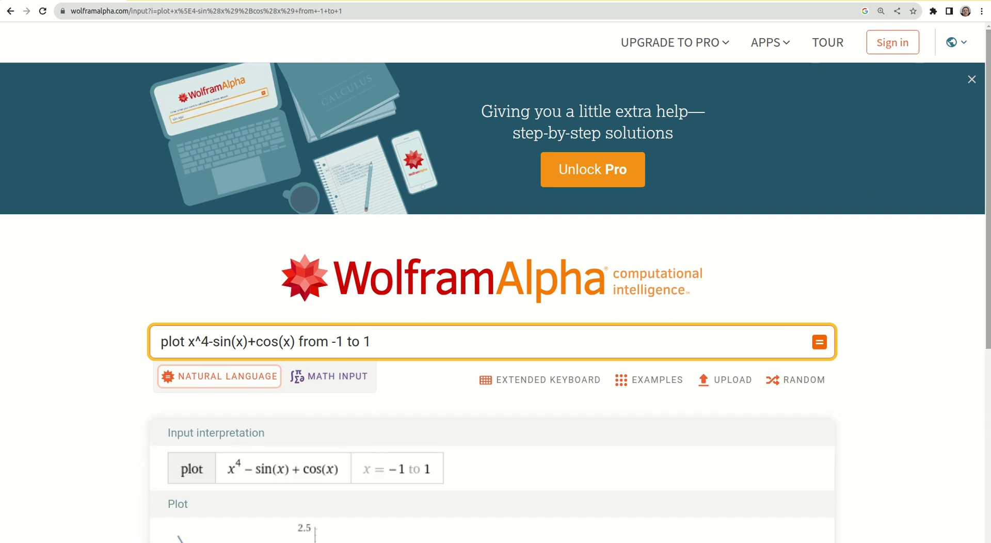
# Examine the plot and arc length results for x^4-sin(x)+cos(x) on the interval from -1 to 1
pyautogui.scroll(-4, 496, 283)
pyautogui.scroll(-1, 496, 283)
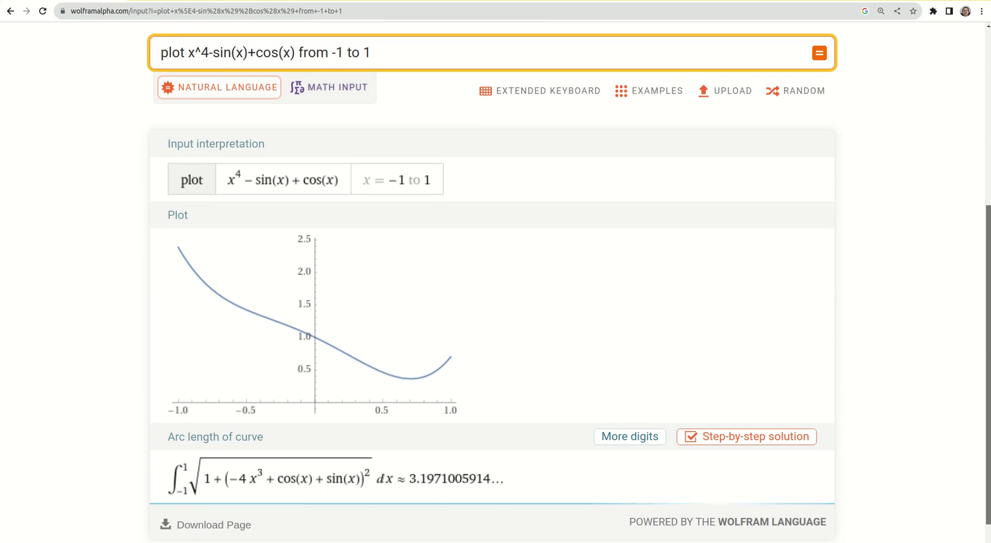
pyautogui.scroll(-2, 495, 282)
pyautogui.moveTo(988, 376); pyautogui.dragTo(988, 265)
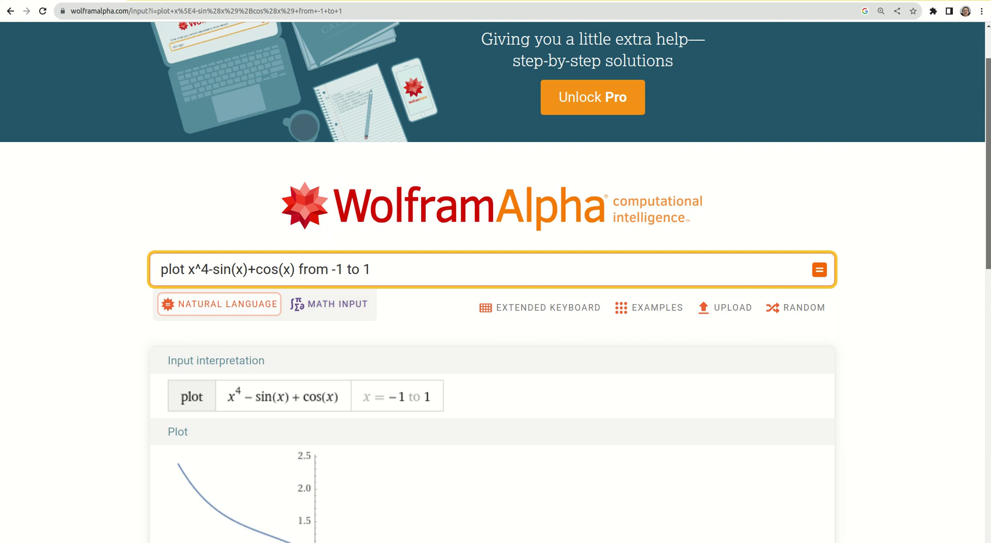
# Replace the query with the suggested example "derivative of x^4 sin x" and compute it
pyautogui.click(404, 270)
pyautogui.tripleClick(260, 261)
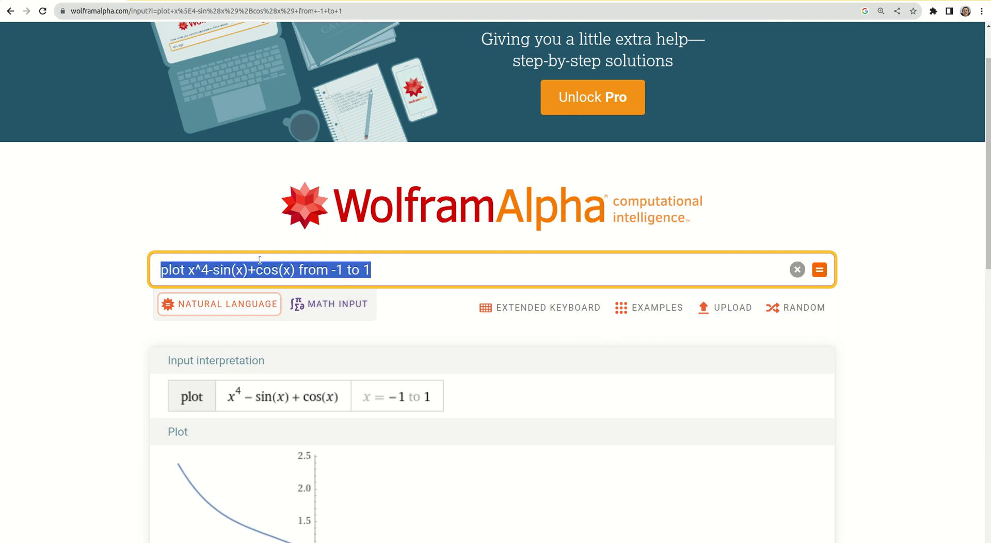
pyautogui.write('deri')
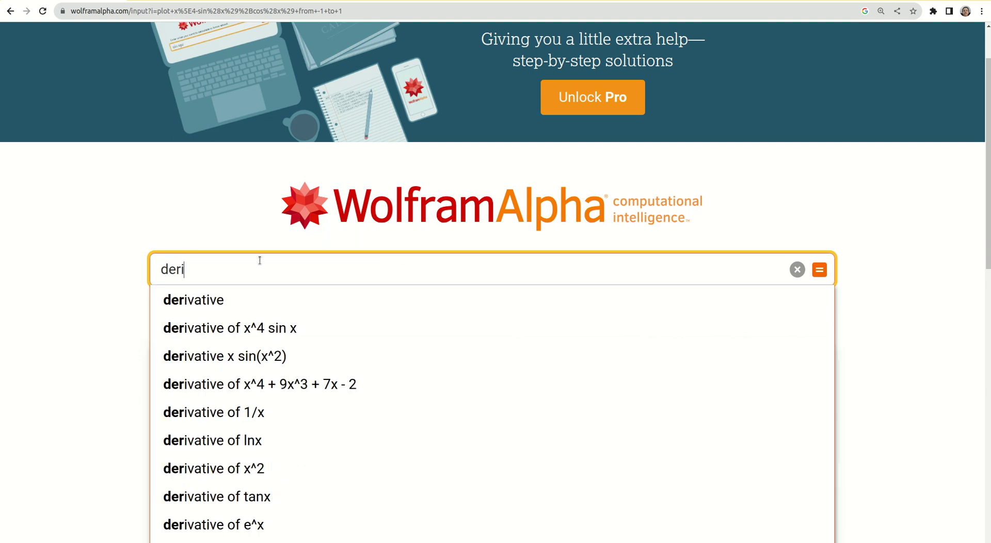
pyautogui.write('vatie of')
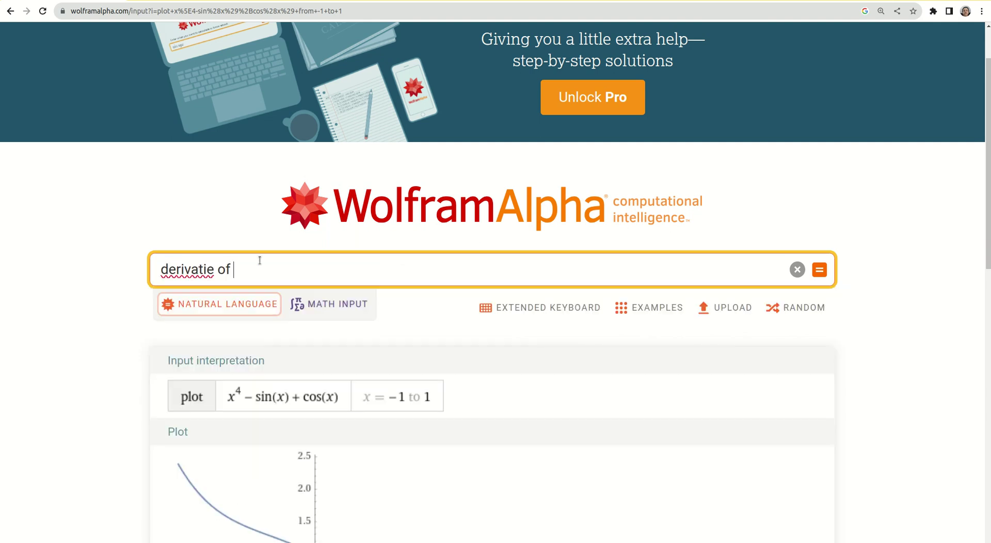
pyautogui.press('BackSpace')
pyautogui.write('ve')
pyautogui.press('End')
pyautogui.press('BackSpace')
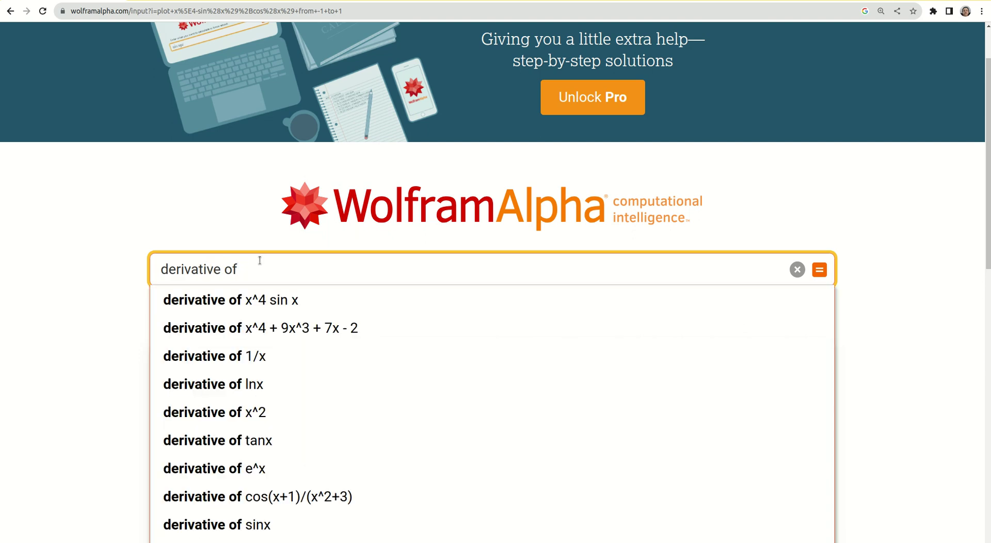
pyautogui.click(269, 295)
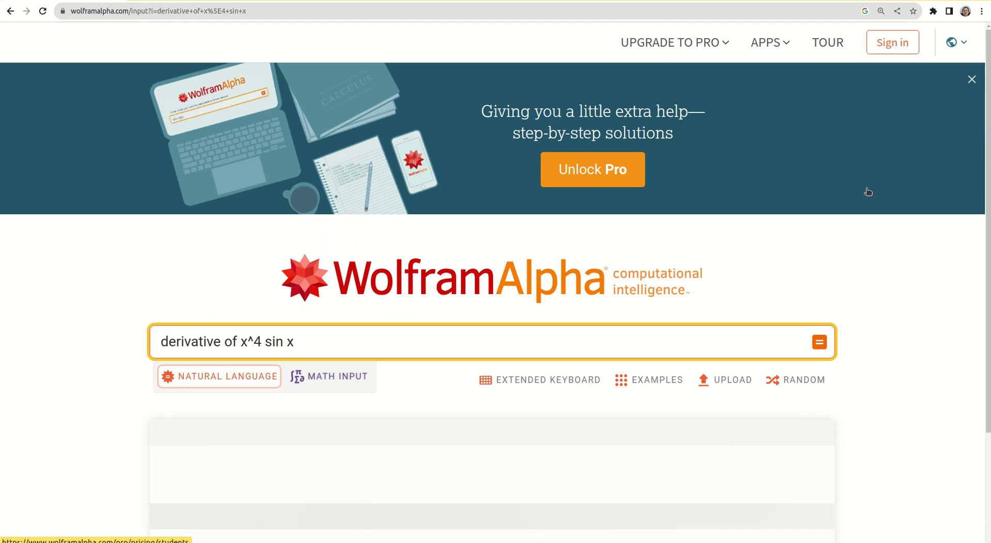
# Examine the derivative of x^4 sin x, including its plots, reduced trigonometric form, alternate form and numerical roots
pyautogui.moveTo(987, 163); pyautogui.dragTo(987, 265)
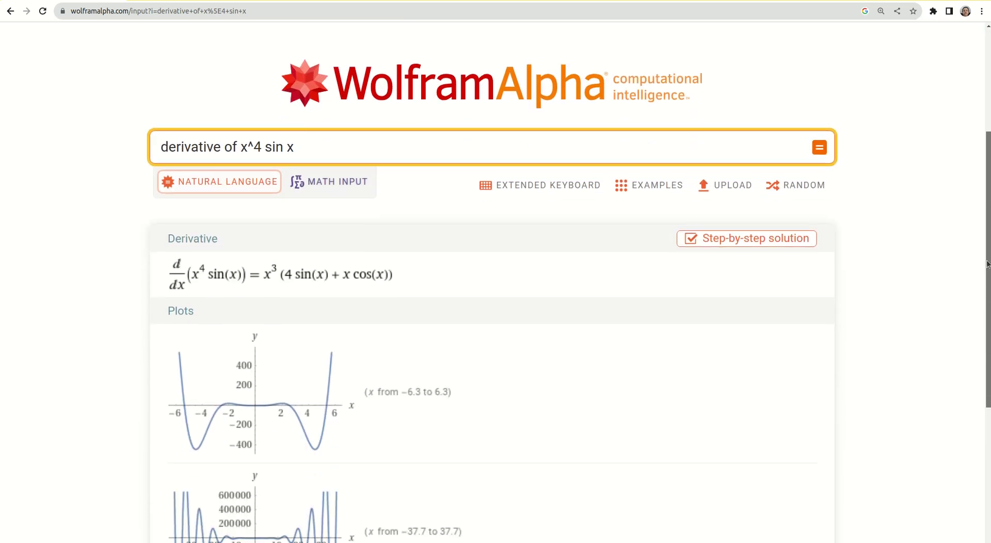
pyautogui.moveTo(200, 281)
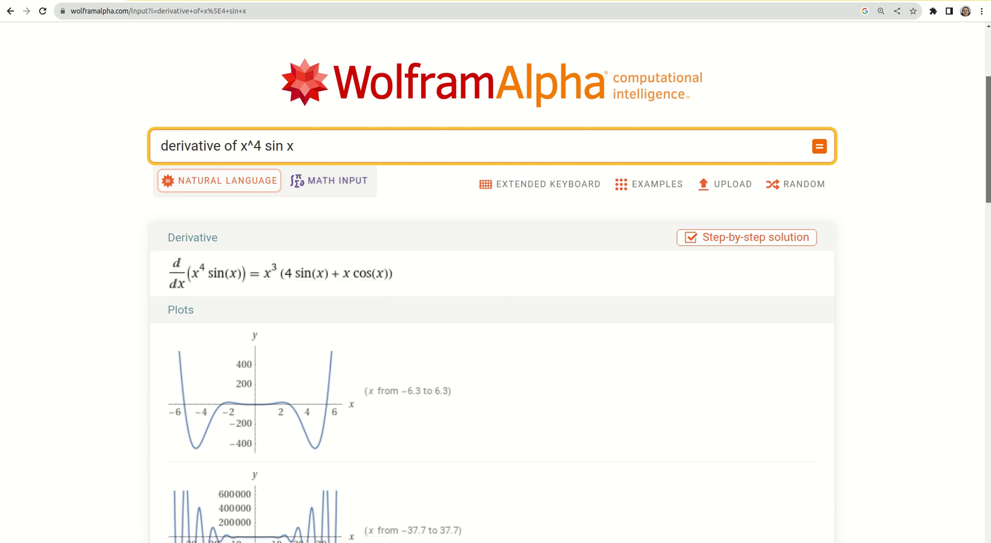
pyautogui.scroll(-7, 493, 283)
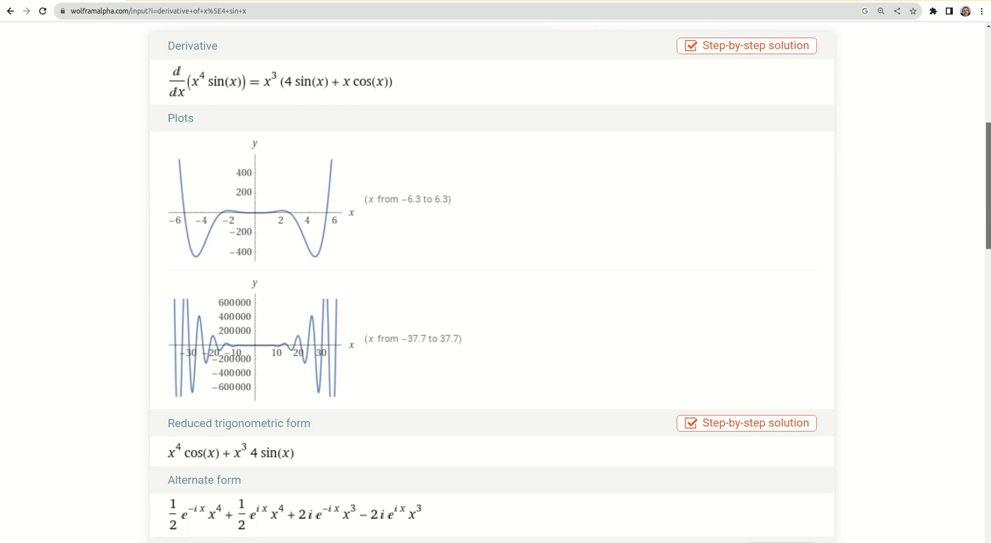
pyautogui.scroll(1, 987, 199)
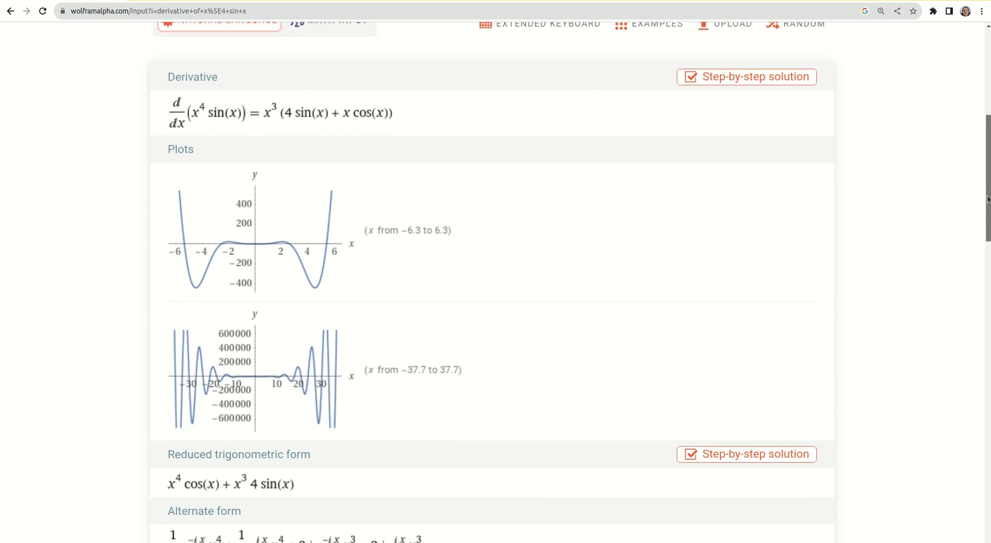
pyautogui.scroll(-4, 987, 199)
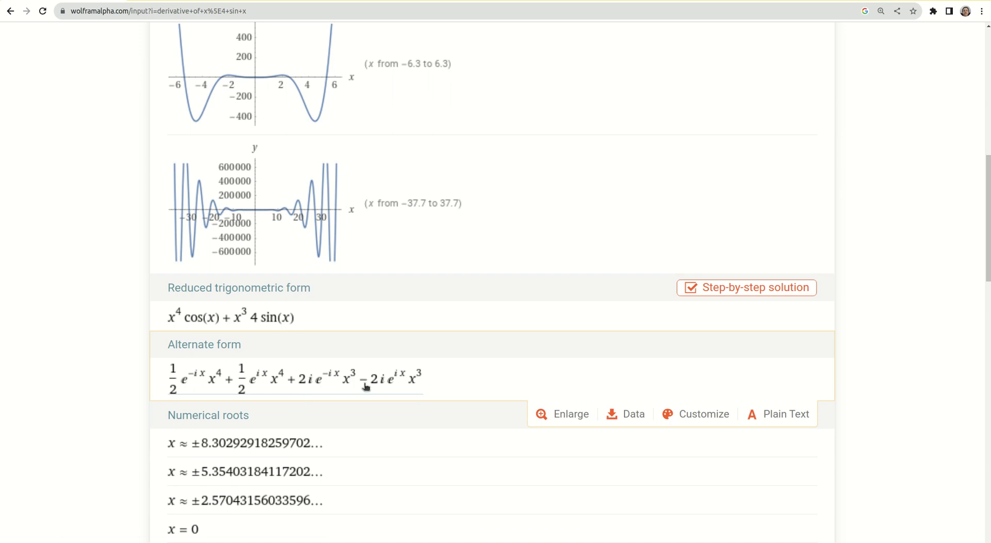
pyautogui.moveTo(985, 250); pyautogui.dragTo(983, 161)
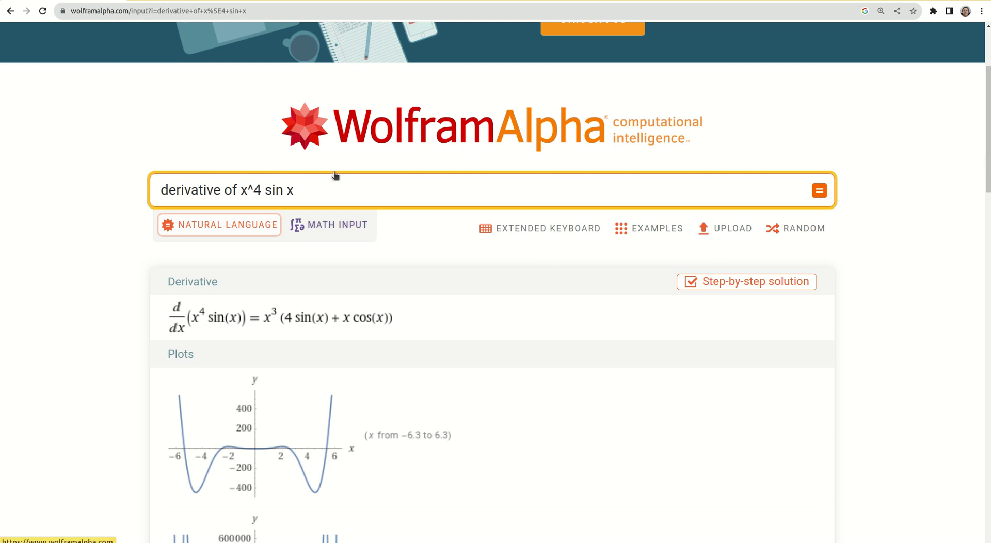
# Change the derivative query to the suggested example "derivative of x^4 + 9x^3 + 7x - 2" and compute it
pyautogui.click(316, 188)
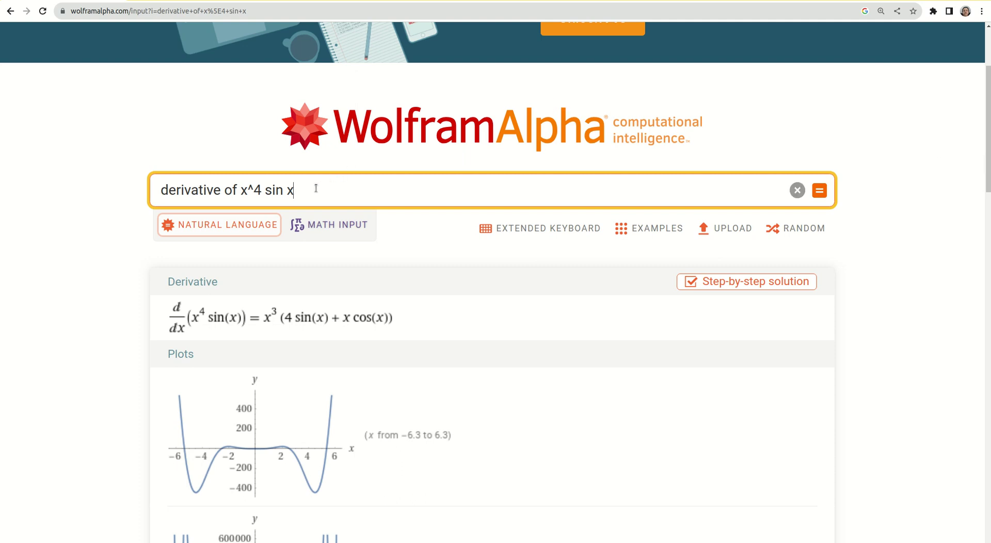
pyautogui.press('BackSpace')
pyautogui.press('BackSpace')
pyautogui.press('BackSpace')
pyautogui.press('BackSpace')
pyautogui.press('BackSpace')
pyautogui.press('BackSpace')
pyautogui.press('BackSpace')
pyautogui.press('BackSpace')
pyautogui.press('BackSpace')
pyautogui.press('Down')
pyautogui.press('Down')
pyautogui.press('Return')
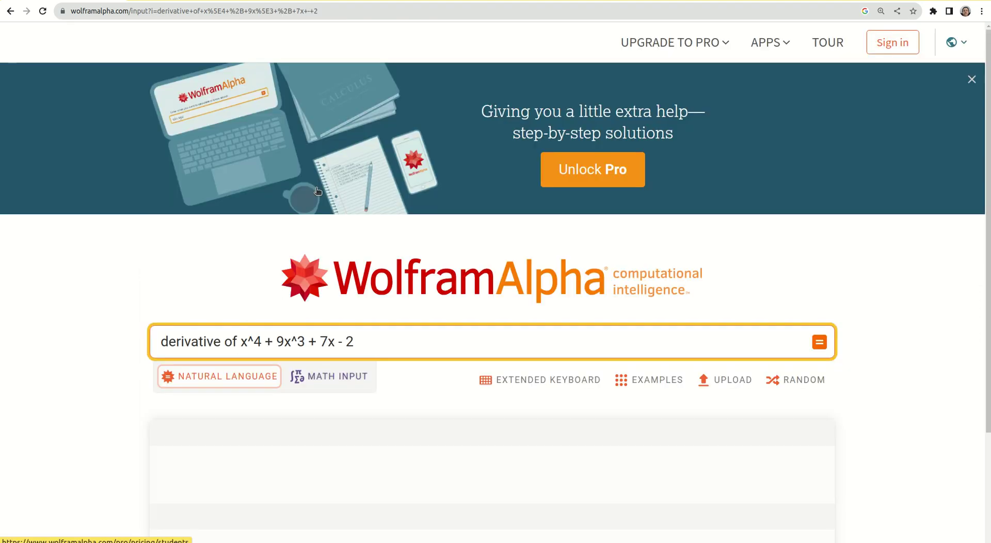
# Examine the polynomial's derivative with its plots, alternate form, and real and complex roots
pyautogui.scroll(-3, 480, 235)
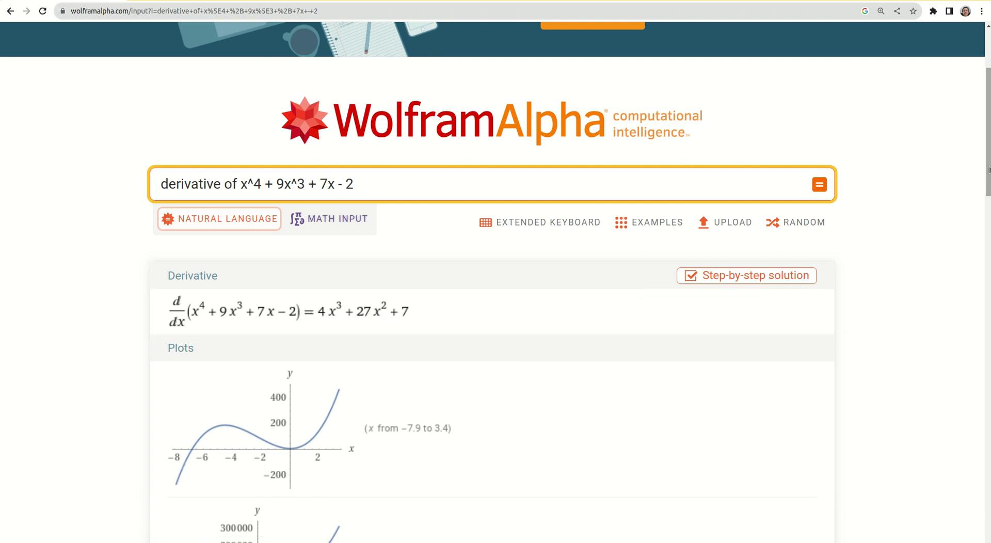
pyautogui.scroll(-3, 987, 155)
pyautogui.scroll(-4, 492, 283)
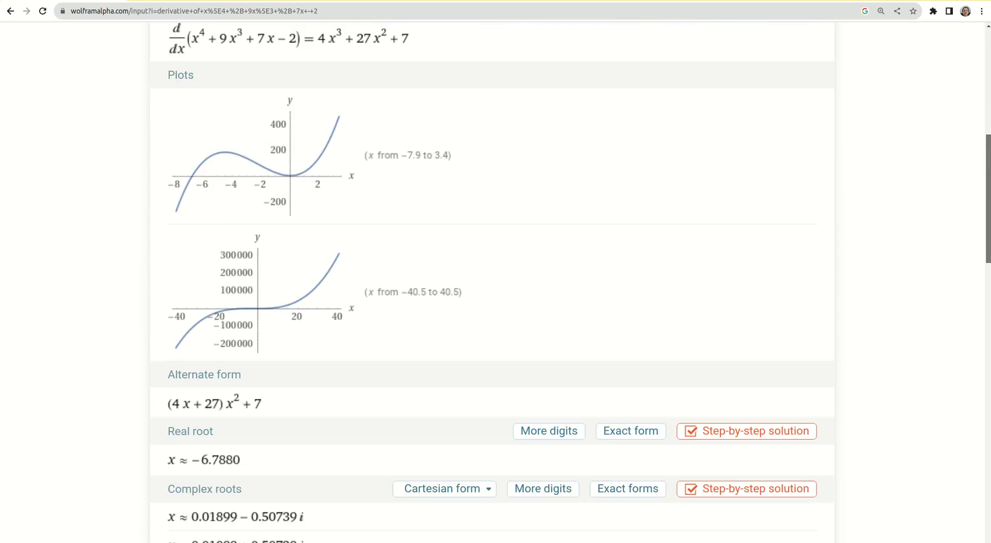
pyautogui.scroll(-3, 232, 228)
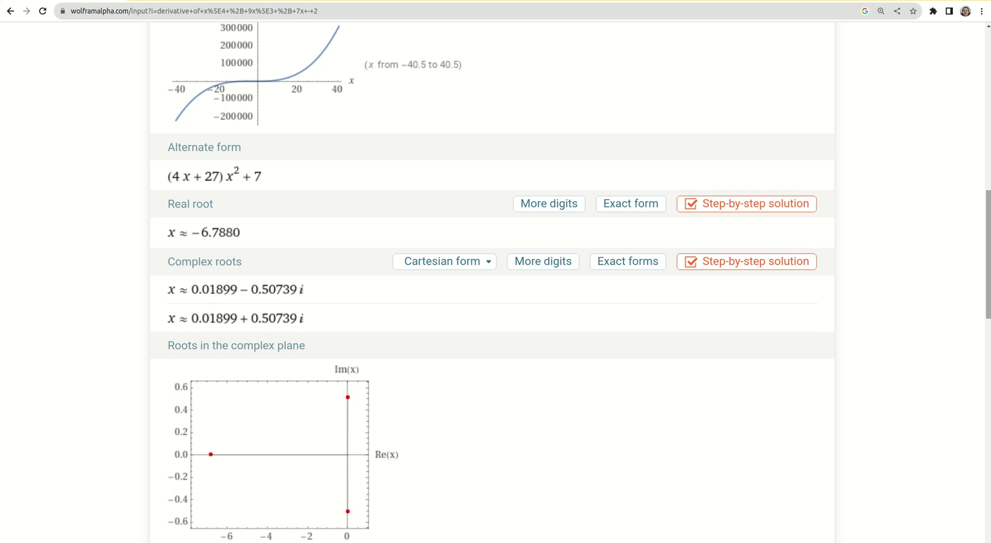
pyautogui.moveTo(232, 227)
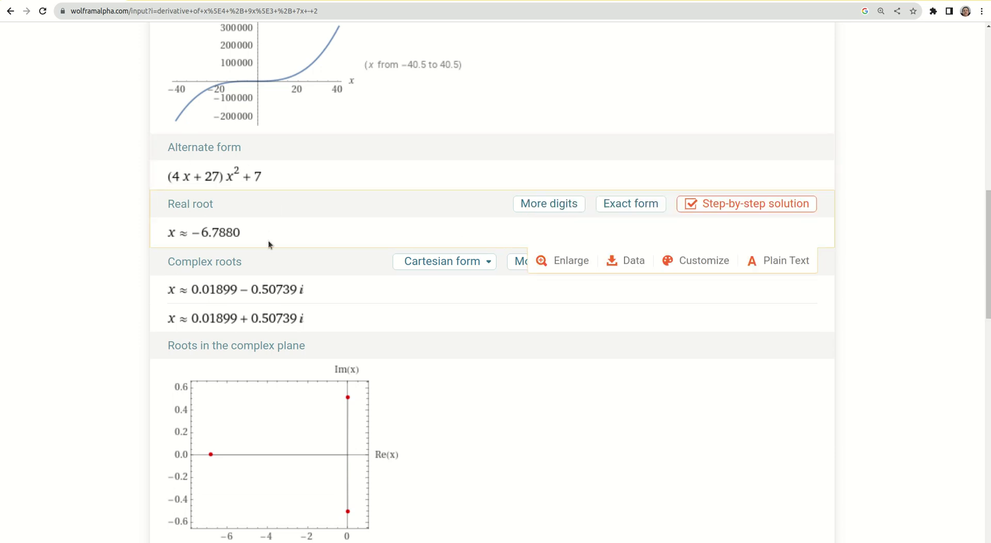
pyautogui.moveTo(744, 135)
pyautogui.moveTo(988, 254); pyautogui.dragTo(988, 125)
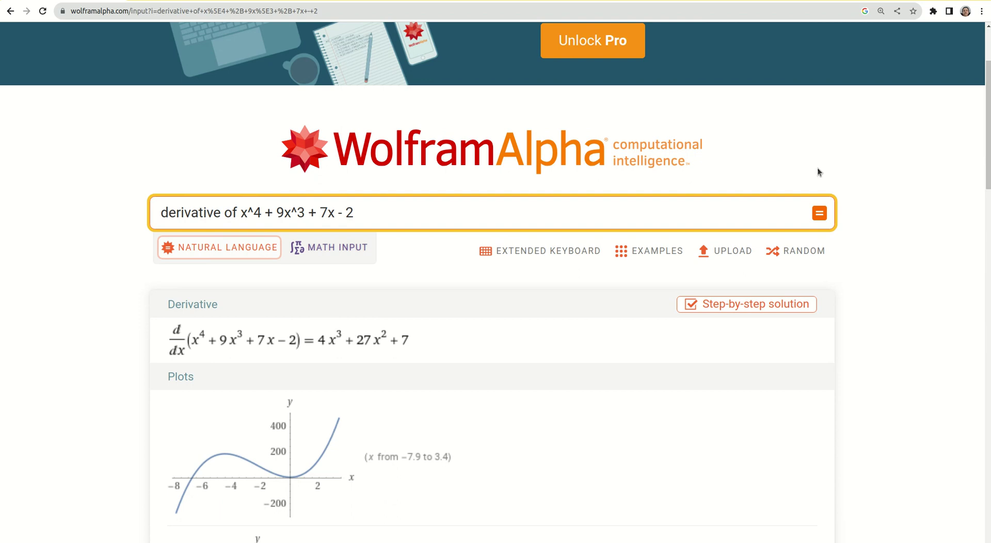
# Erase the whole derivative query so the input field is empty
pyautogui.click(371, 210)
pyautogui.press('BackSpace')
pyautogui.press('BackSpace')
pyautogui.press('BackSpace')
pyautogui.press('BackSpace')
pyautogui.press('BackSpace')
pyautogui.press('BackSpace')
pyautogui.press('BackSpace')
pyautogui.press('BackSpace')
pyautogui.press('BackSpace')
pyautogui.press('BackSpace')
pyautogui.press('BackSpace')
pyautogui.press('BackSpace')
pyautogui.press('BackSpace')
pyautogui.press('BackSpace')
pyautogui.press('BackSpace')
pyautogui.press('BackSpace')
pyautogui.press('BackSpace')
pyautogui.press('BackSpace')
pyautogui.press('BackSpace')
pyautogui.press('BackSpace')
pyautogui.press('BackSpace')
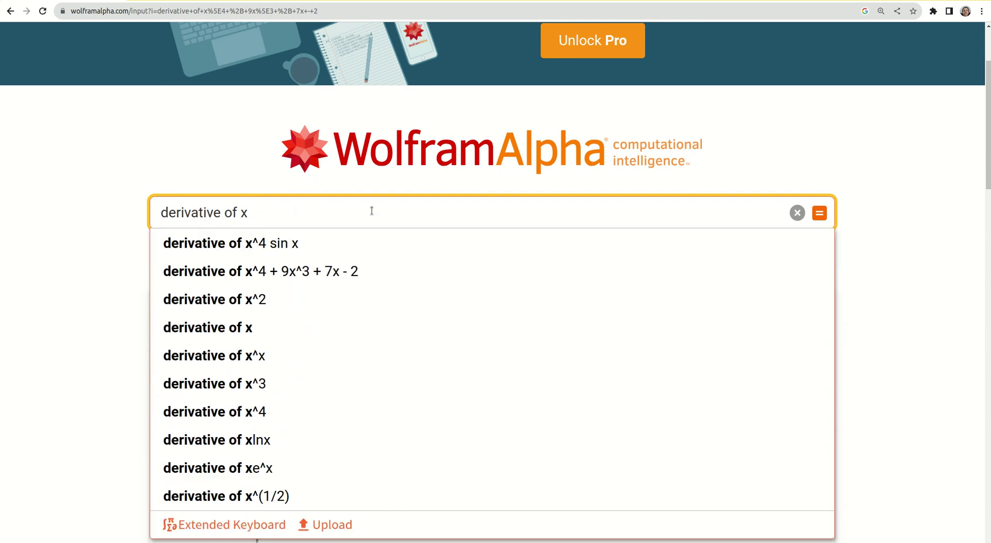
pyautogui.press('BackSpace')
pyautogui.press('BackSpace')
pyautogui.press('BackSpace')
pyautogui.press('BackSpace')
pyautogui.press('BackSpace')
pyautogui.press('BackSpace')
pyautogui.press('BackSpace')
pyautogui.press('BackSpace')
pyautogui.press('BackSpace')
pyautogui.press('BackSpace')
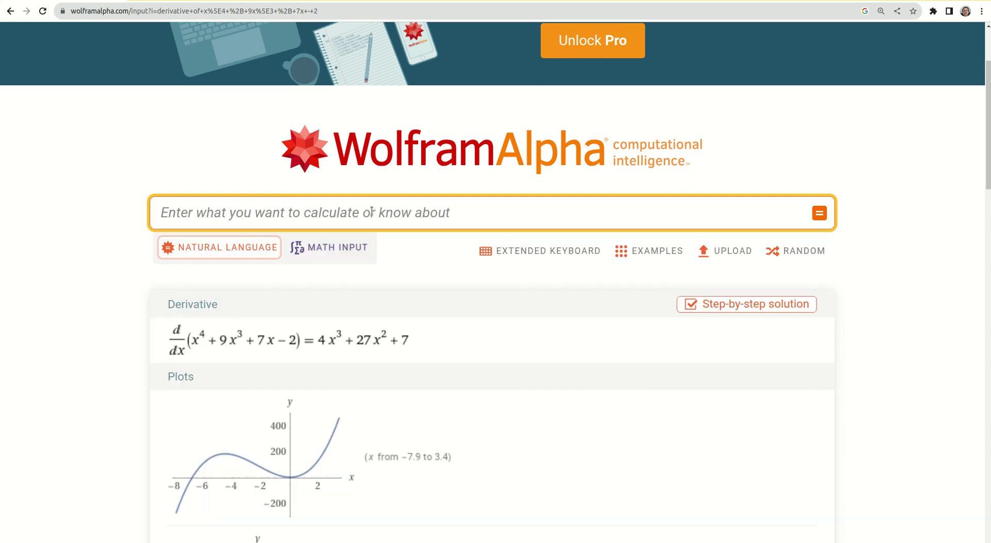
# Enter the query "integral x^2" and compute the indefinite integral
pyautogui.write('integral ')
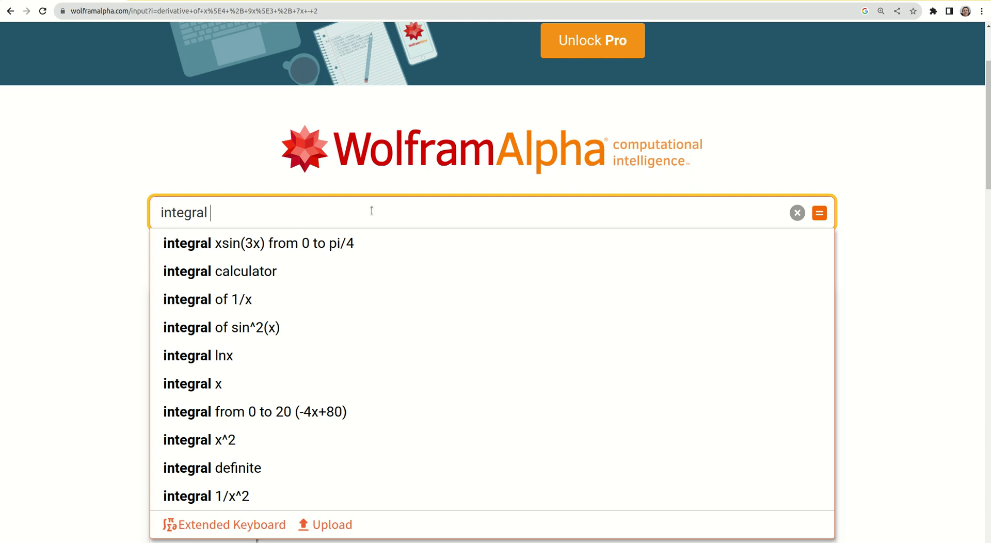
pyautogui.write('x')
pyautogui.write('^')
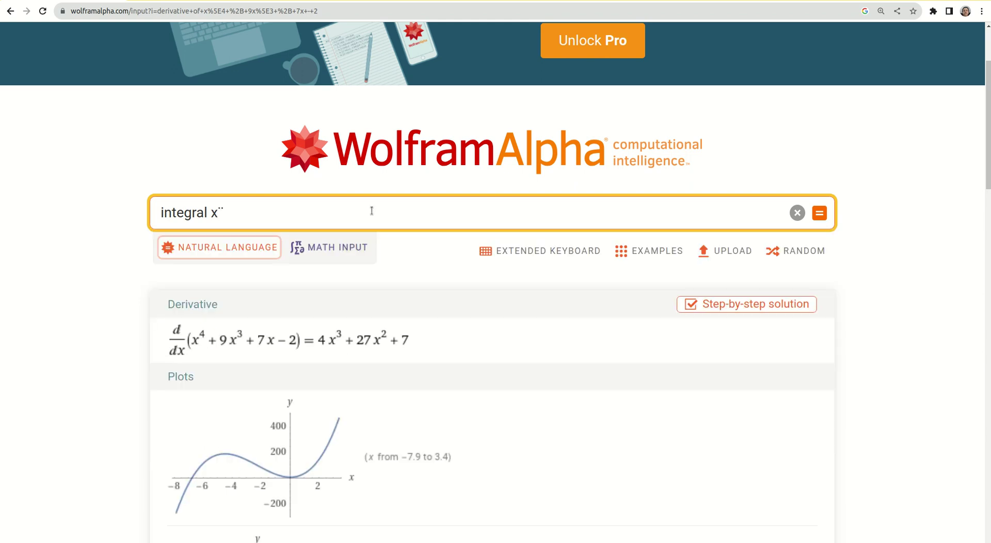
pyautogui.press('space')
pyautogui.write('2')
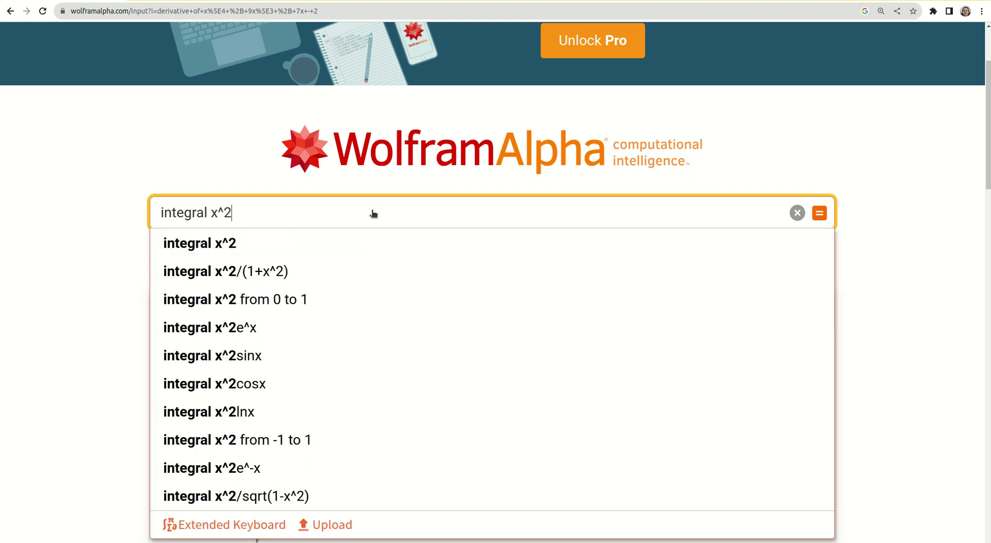
pyautogui.press('Return')
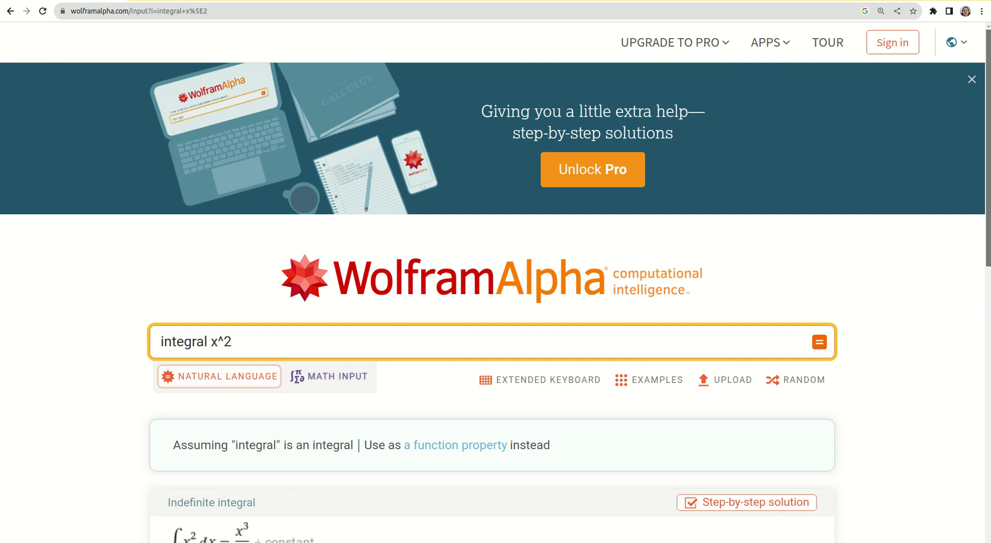
# Extend the query to "integral x^2 from -1 to 2" and compute the definite integral
pyautogui.scroll(-4, 496, 282)
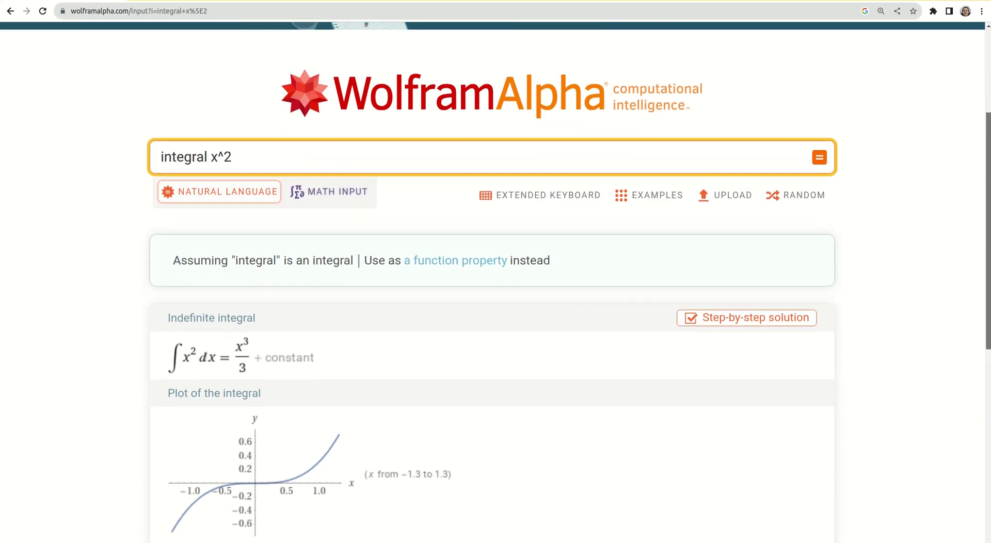
pyautogui.click(277, 163)
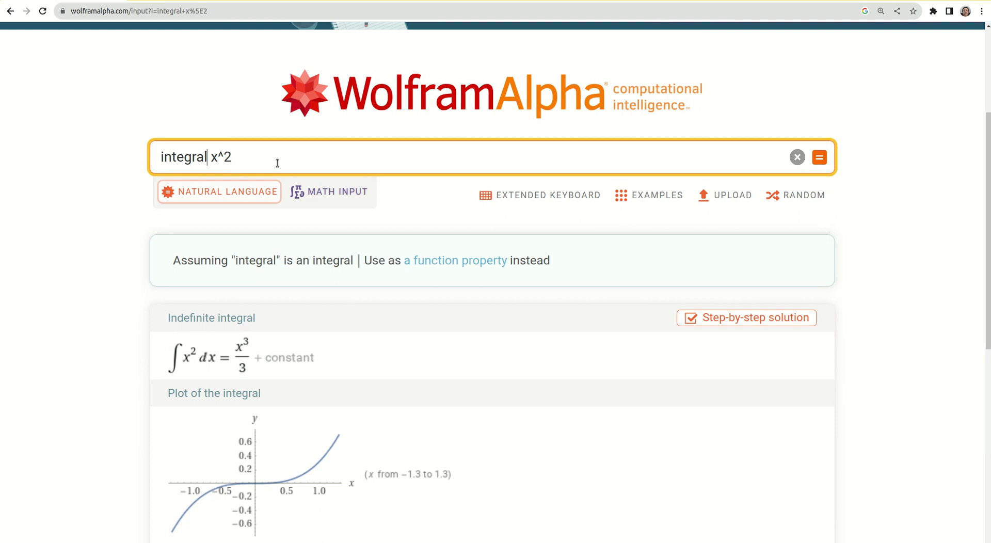
pyautogui.write('from ')
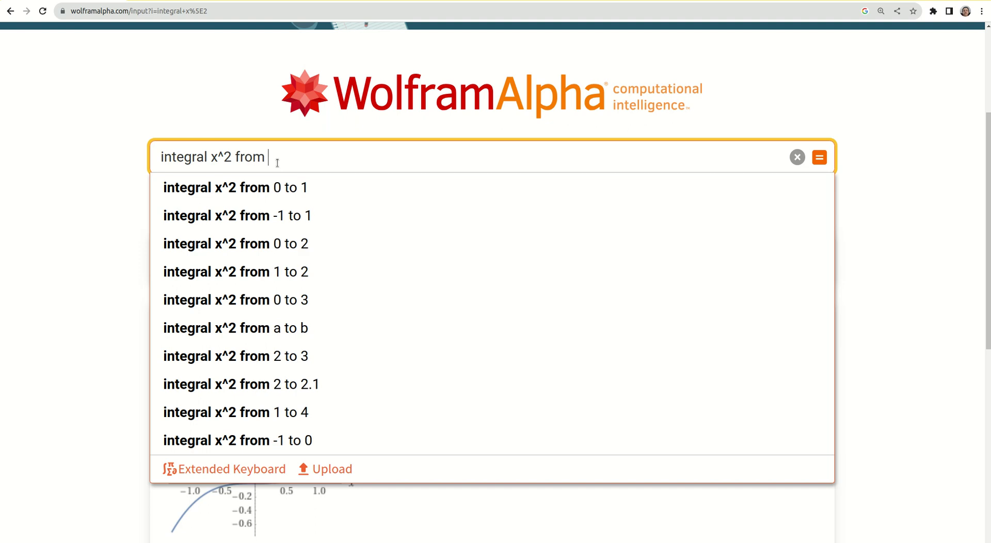
pyautogui.write('-1 to 2')
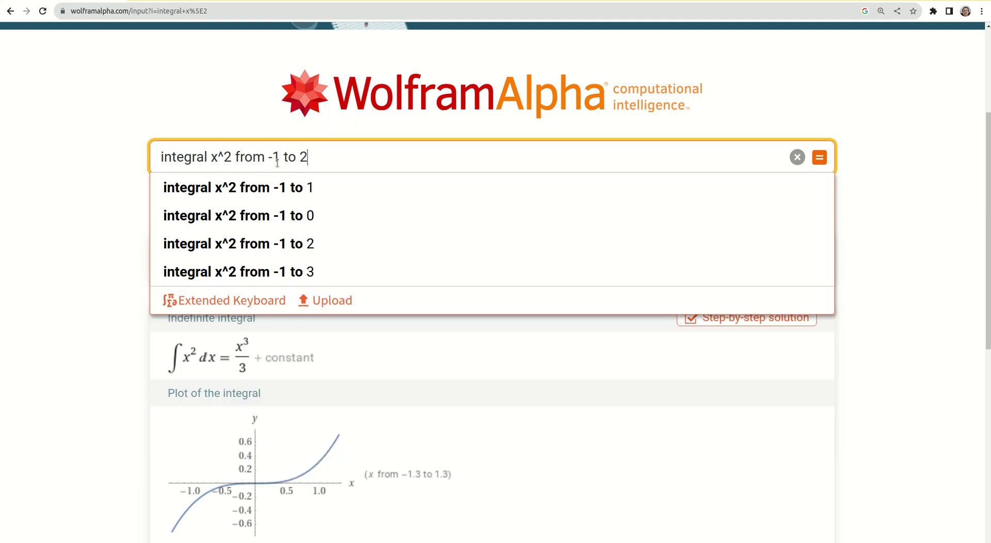
pyautogui.press('Return')
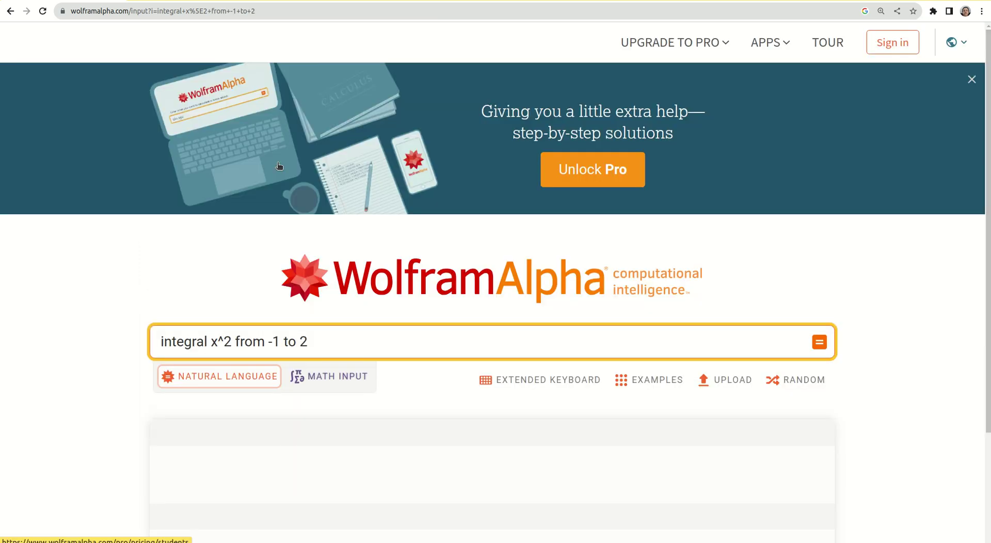
# Review the definite integral's visual representation and Riemann sums, and open the step-by-step solution of the definite integral
pyautogui.scroll(-4, 990, 87)
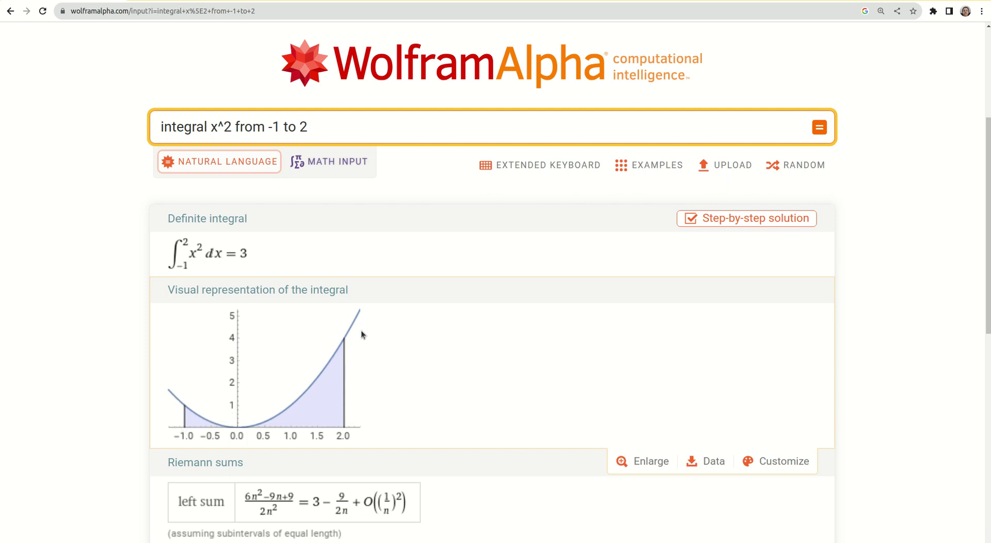
pyautogui.scroll(-2, 362, 330)
pyautogui.scroll(-1, 568, 283)
pyautogui.scroll(2, 230, 221)
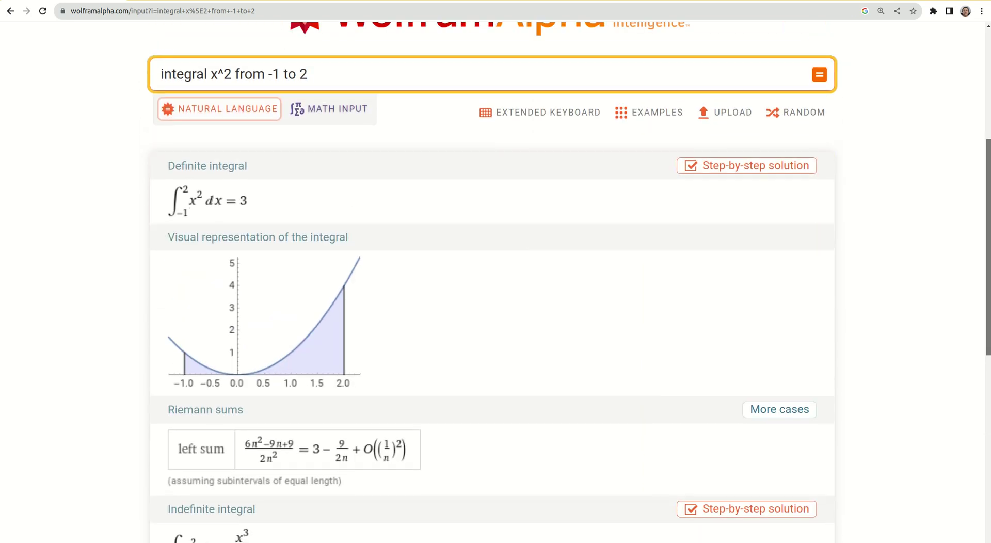
pyautogui.scroll(1, 671, 186)
pyautogui.click(758, 173)
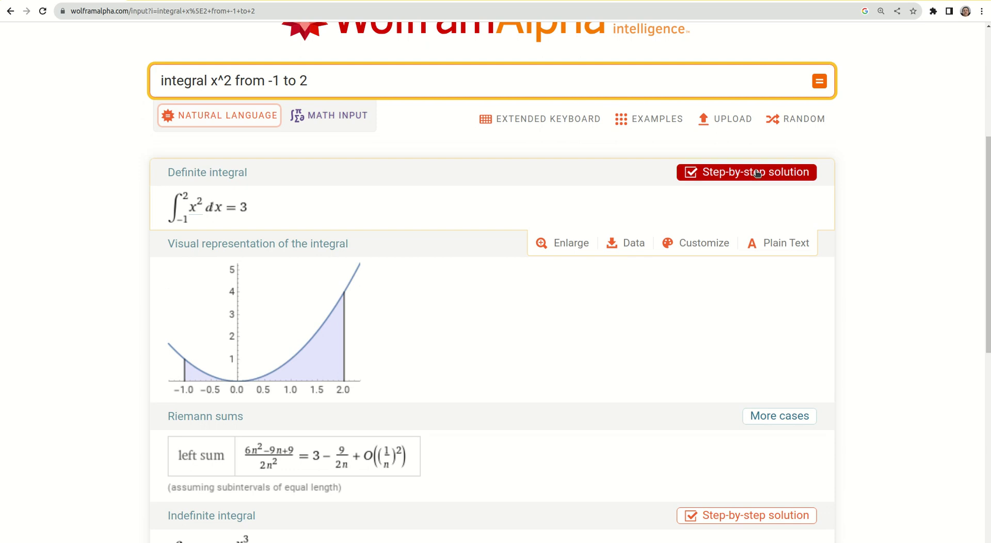
pyautogui.scroll(-2, 804, 154)
pyautogui.scroll(1, 804, 154)
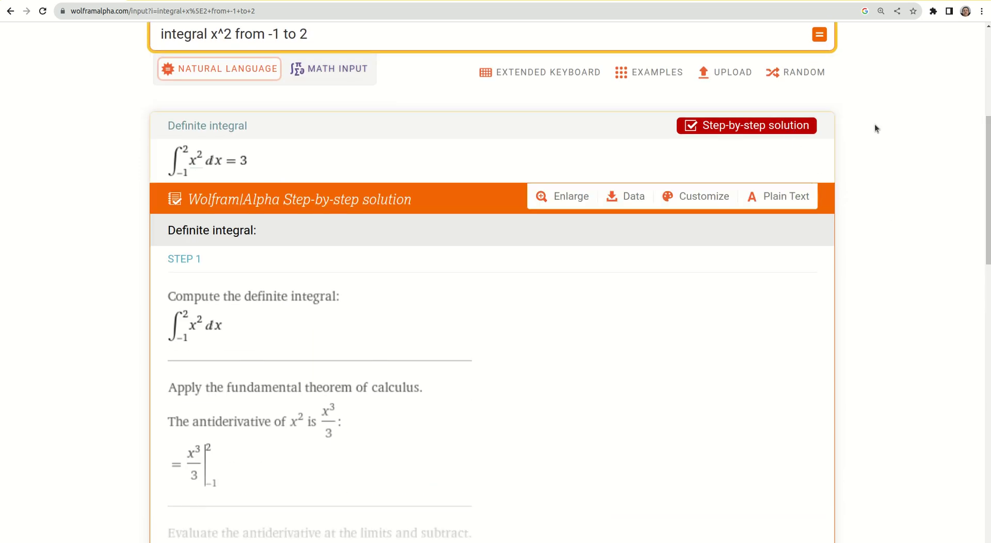
# Examine the step-by-step solution of the definite integral of x^2 through its end and close it
pyautogui.moveTo(988, 155); pyautogui.dragTo(988, 190)
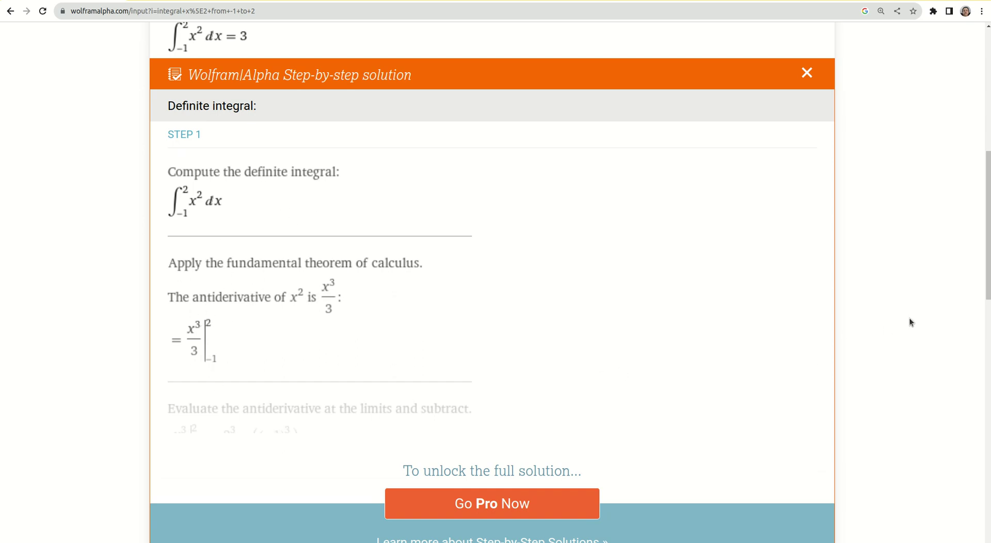
pyautogui.scroll(-4, 924, 313)
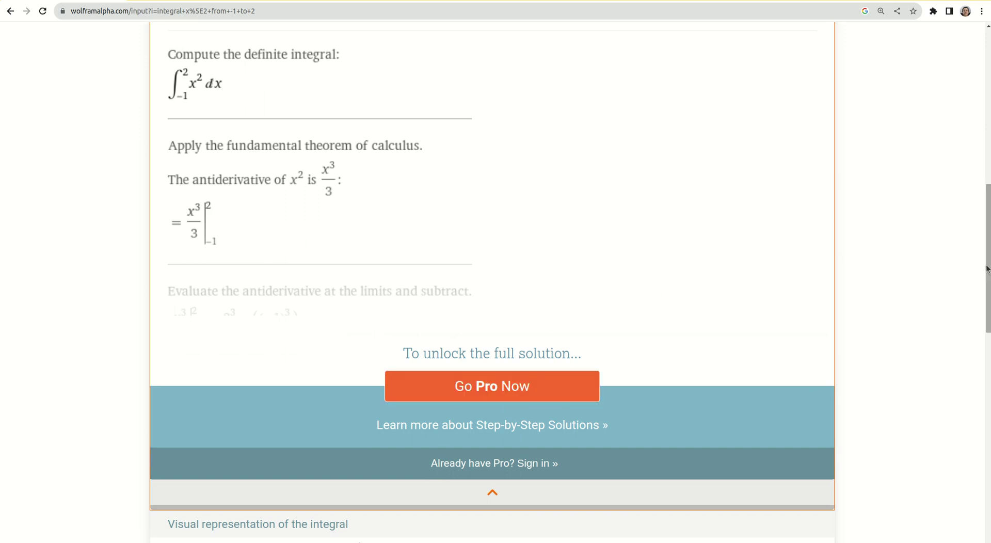
pyautogui.scroll(9, 989, 258)
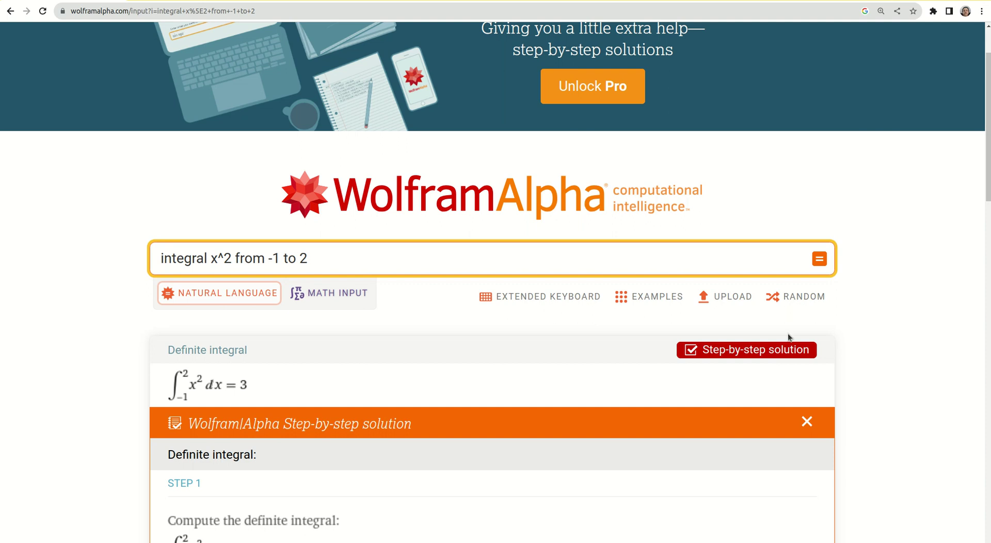
pyautogui.click(772, 351)
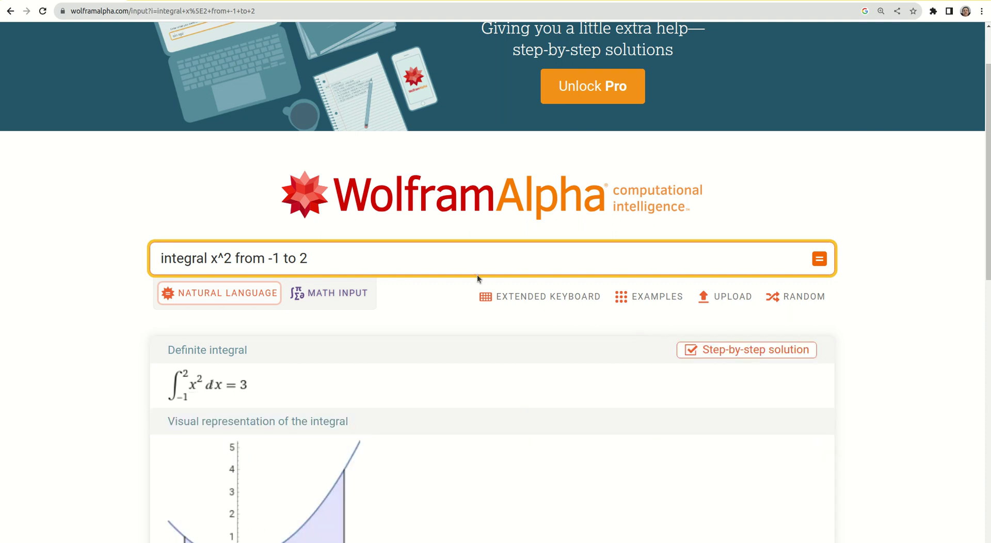
# Change the integrand to exp(x) so the query reads "integral exp(x) from -1 to 2", and compute the definite integral
pyautogui.click(386, 258)
pyautogui.press('BackSpace')
pyautogui.press('BackSpace')
pyautogui.press('BackSpace')
pyautogui.write('exp(x)')
pyautogui.press('Return')
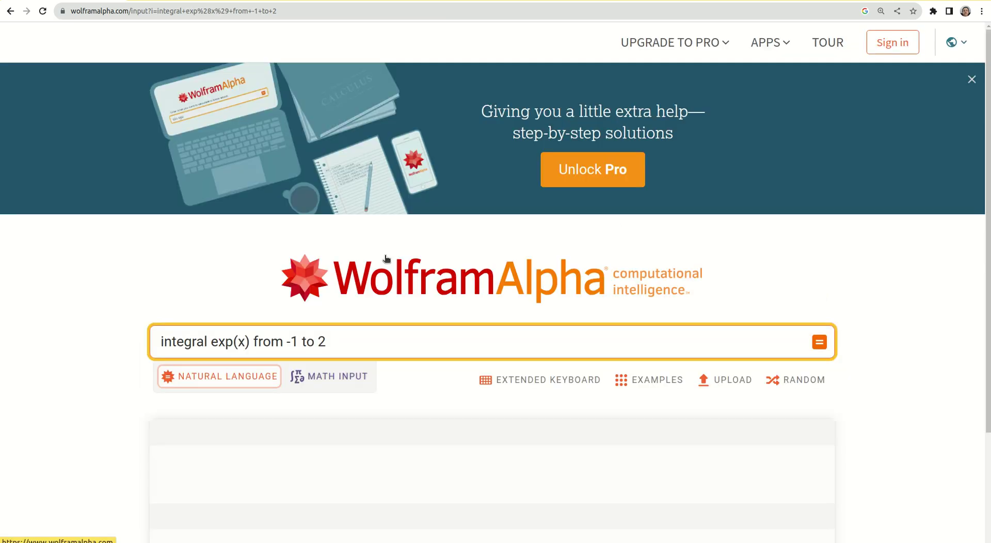
pyautogui.scroll(-4, 929, 204)
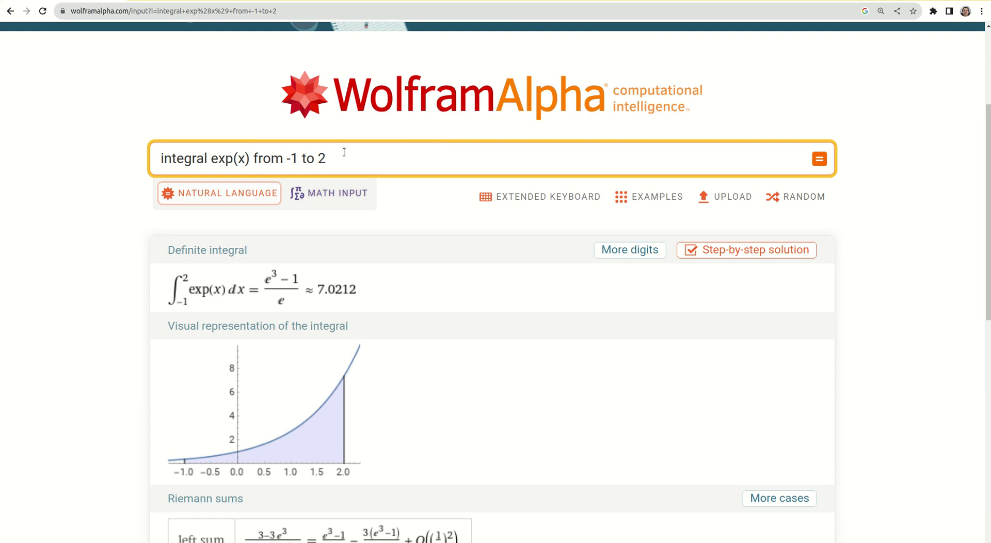
# Change the integrand to exp(x*x), keeping the limits -1 to 2, and compute the definite integral
pyautogui.click(246, 159)
pyautogui.write('^')
pyautogui.press('BackSpace')
pyautogui.write('^')
pyautogui.write('x*')
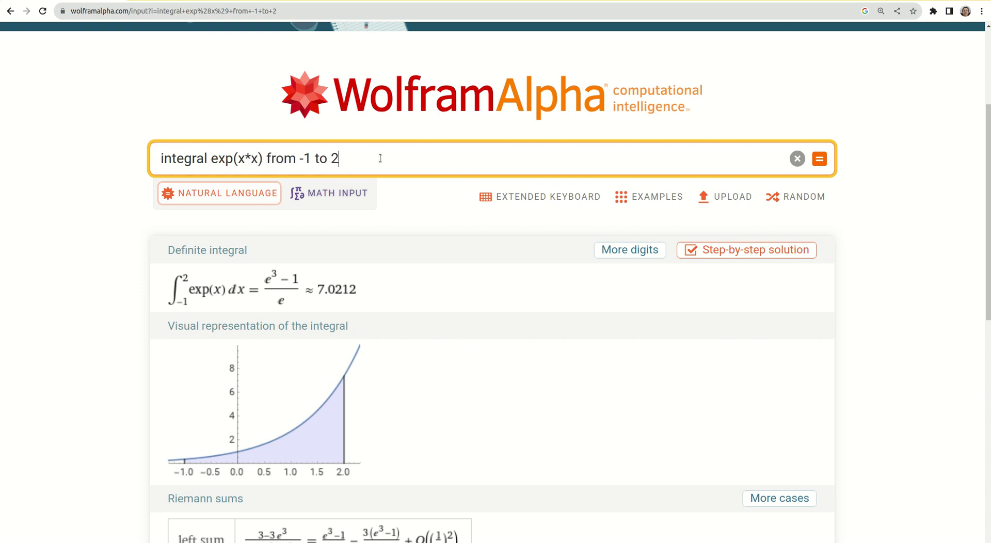
pyautogui.press('Return')
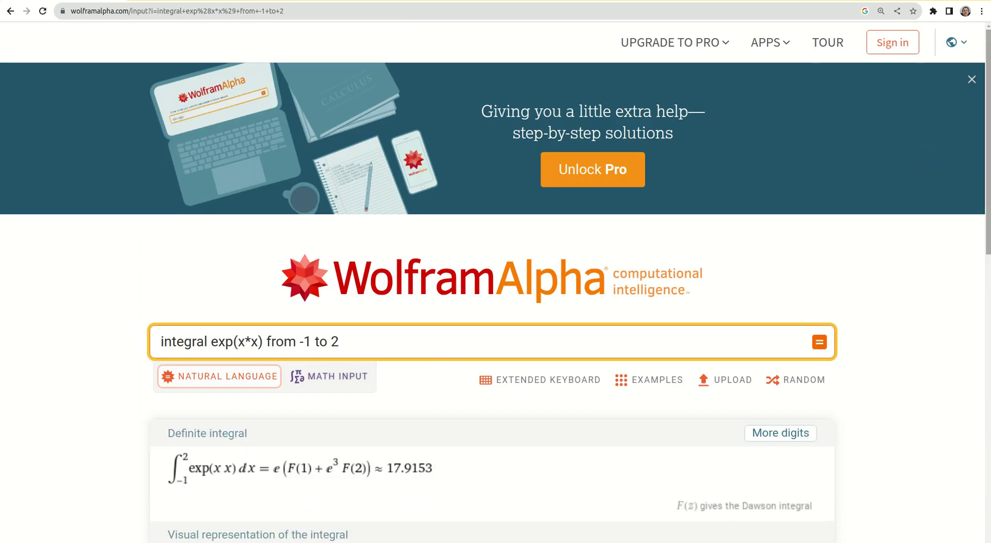
pyautogui.scroll(-5, 556, 353)
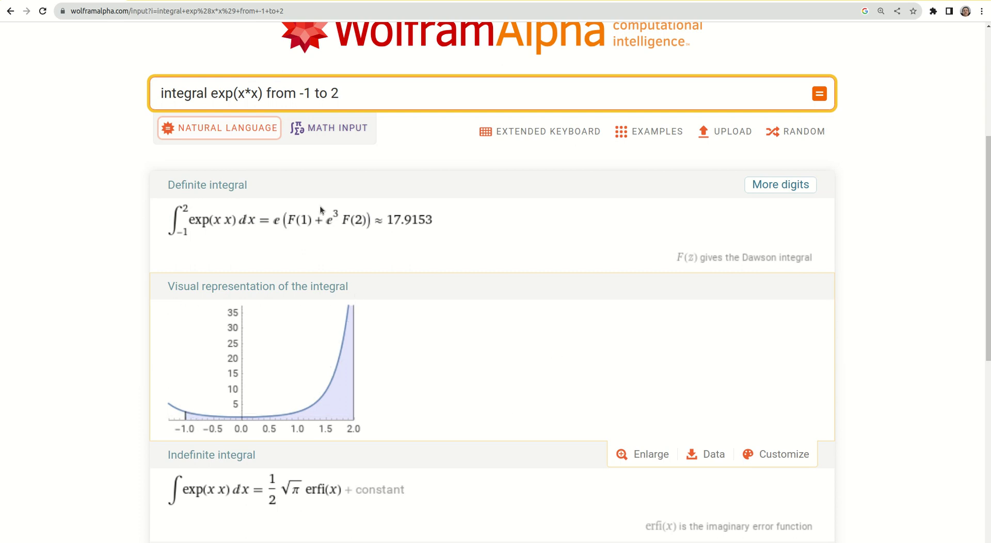
# Remove the limits so the query reads "integral exp(x*x)", and compute the indefinite integral
pyautogui.click(365, 91)
pyautogui.press('BackSpace')
pyautogui.press('BackSpace')
pyautogui.press('BackSpace')
pyautogui.press('BackSpace')
pyautogui.press('BackSpace')
pyautogui.press('BackSpace')
pyautogui.press('BackSpace')
pyautogui.press('BackSpace')
pyautogui.press('BackSpace')
pyautogui.press('BackSpace')
pyautogui.press('Return')
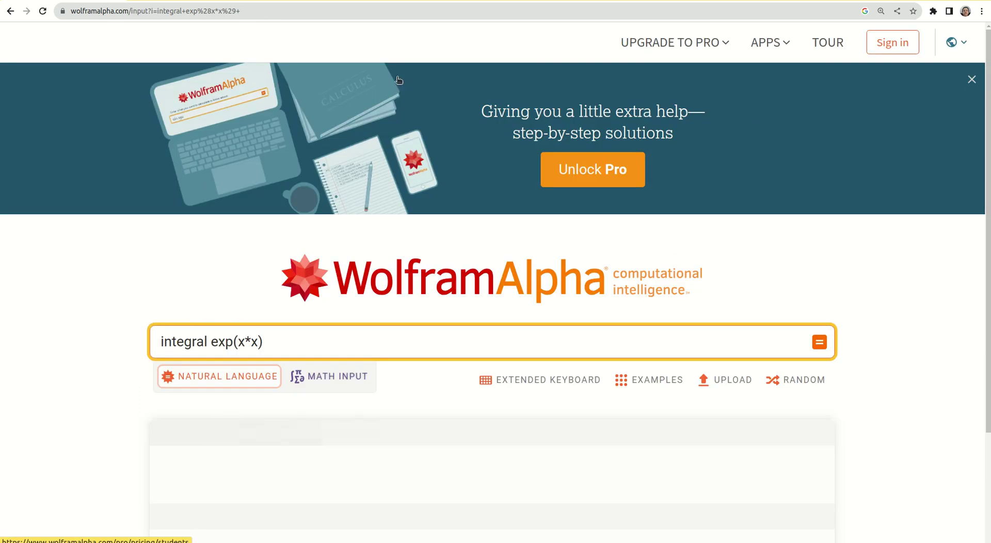
pyautogui.scroll(-1, 987, 70)
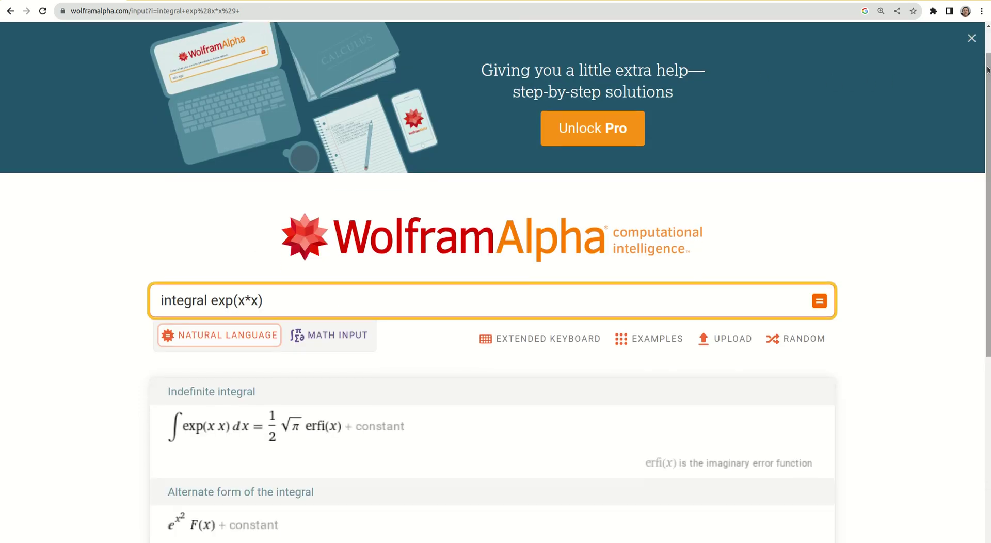
pyautogui.scroll(-3, 987, 70)
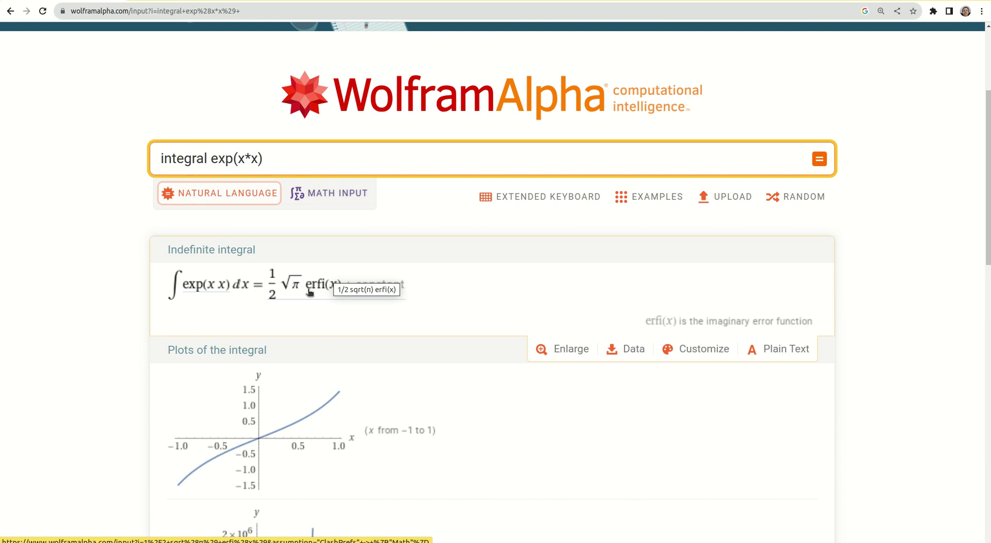
# Shorten the query to "integral exp(x)", compute the indefinite integral and view its plots
pyautogui.click(252, 159)
pyautogui.press('BackSpace')
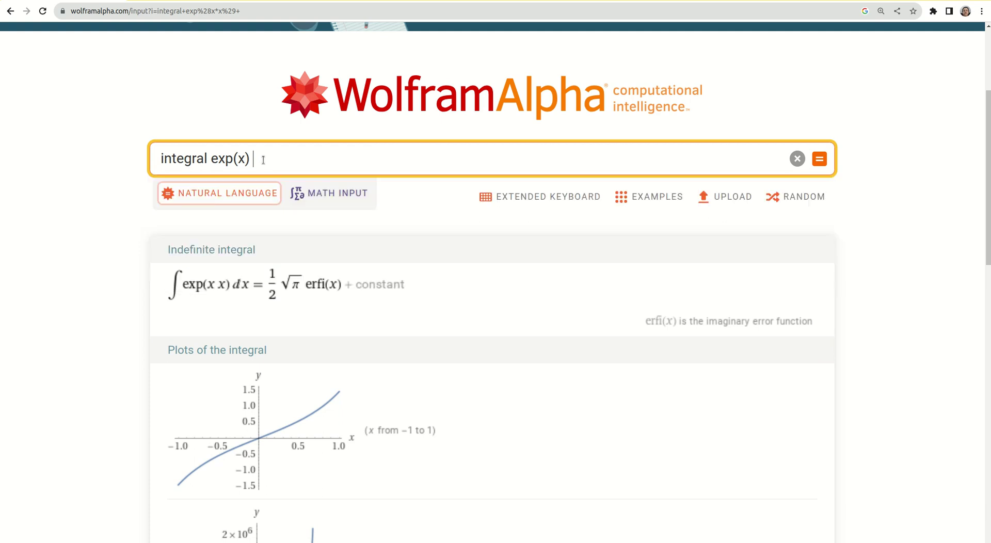
pyautogui.press('Return')
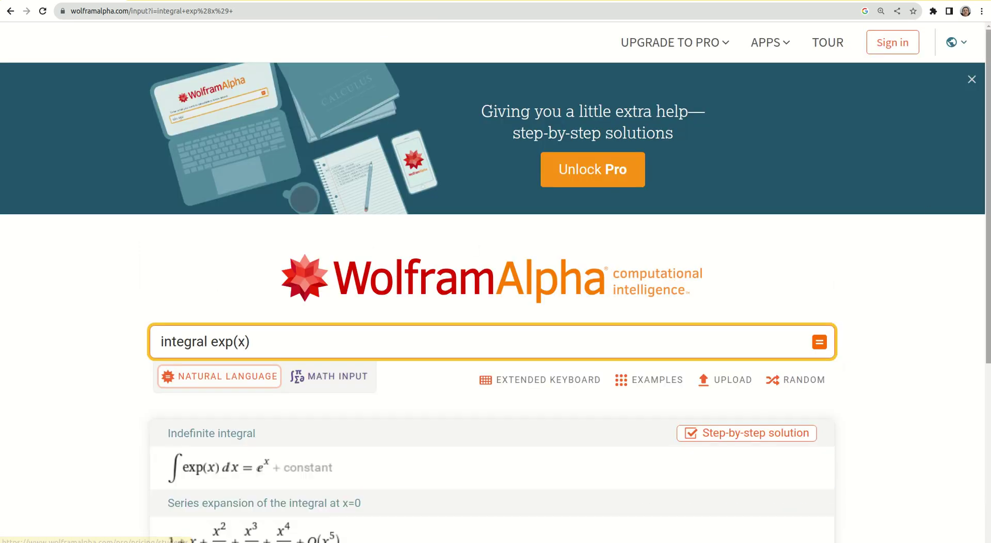
pyautogui.scroll(-4, 448, 308)
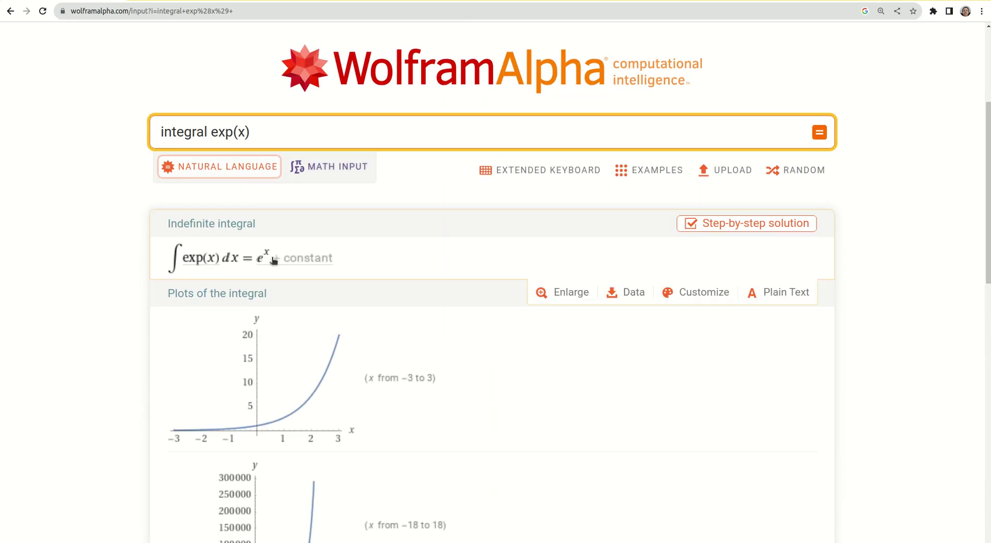
# Replace exp with ln in the query so it reads "integral ln(x)", and compute the indefinite integral
pyautogui.click(230, 133)
pyautogui.press('BackSpace')
pyautogui.press('BackSpace')
pyautogui.press('BackSpace')
pyautogui.write('l')
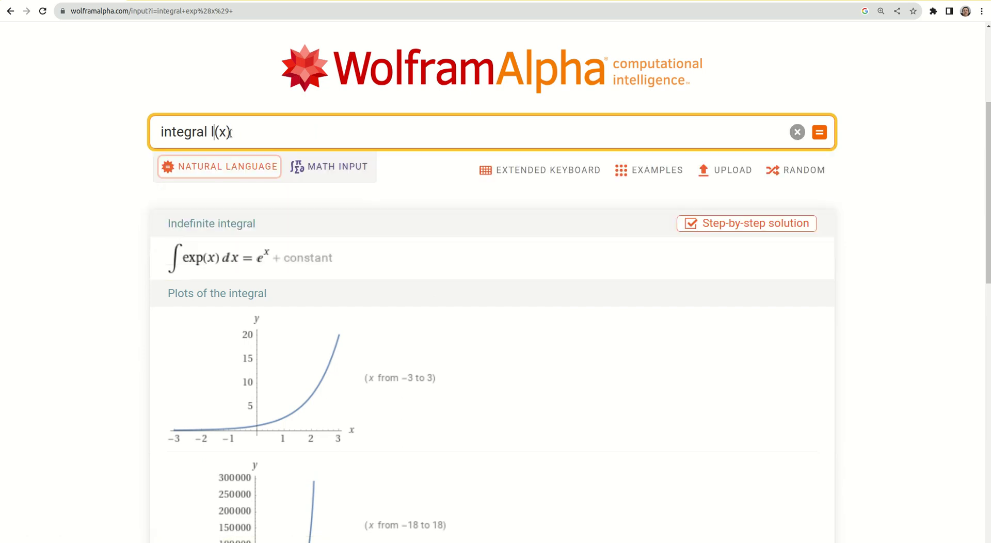
pyautogui.write('n')
pyautogui.press('Return')
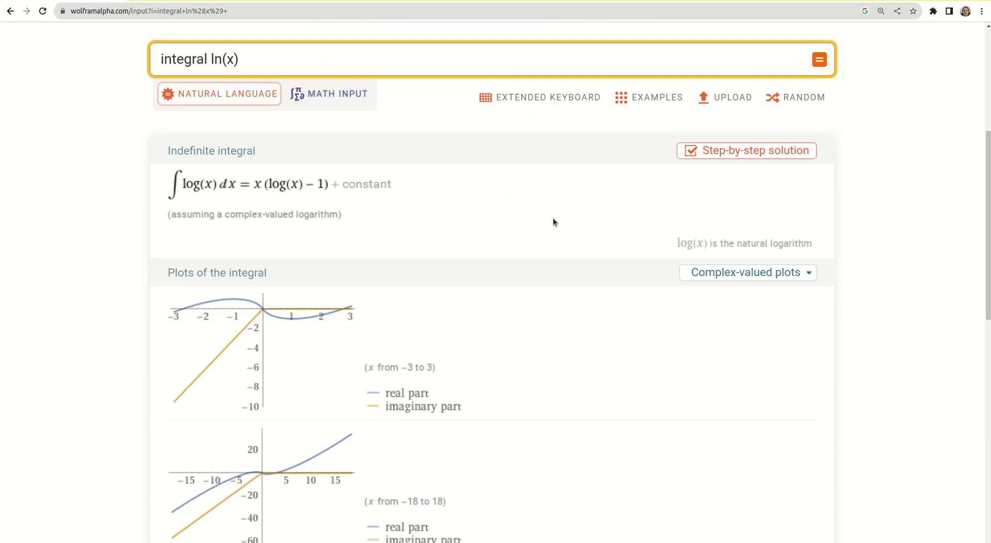
pyautogui.moveTo(391, 201)
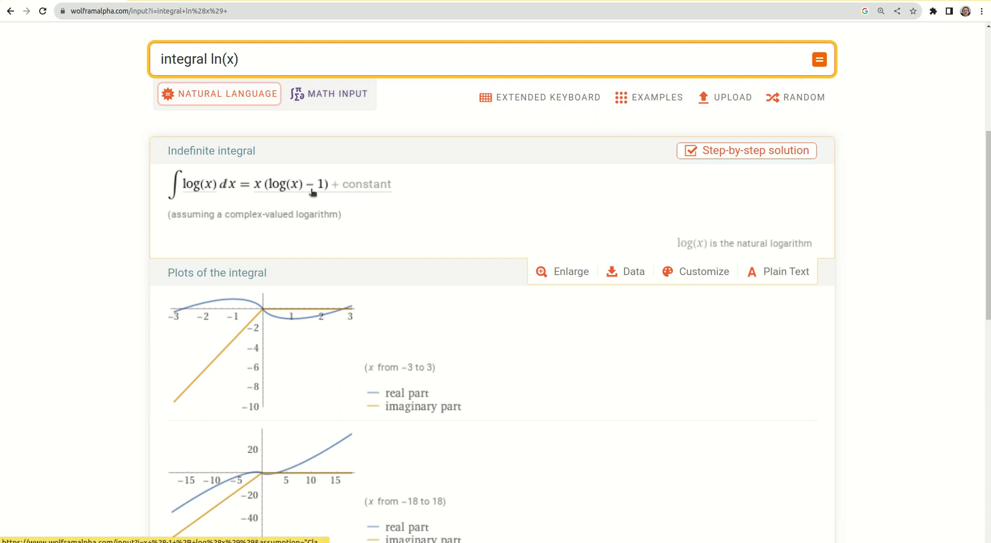
# Extend the query to "integral ln(x) from 1 to 10", compute the definite integral and view its visual representation
pyautogui.scroll(2, 413, 159)
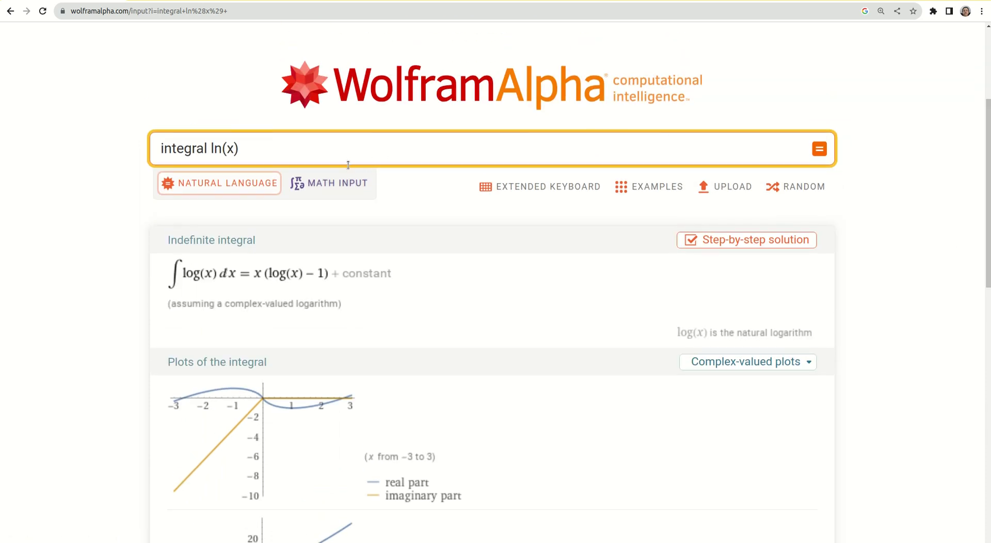
pyautogui.click(316, 162)
pyautogui.write('from 1 to ')
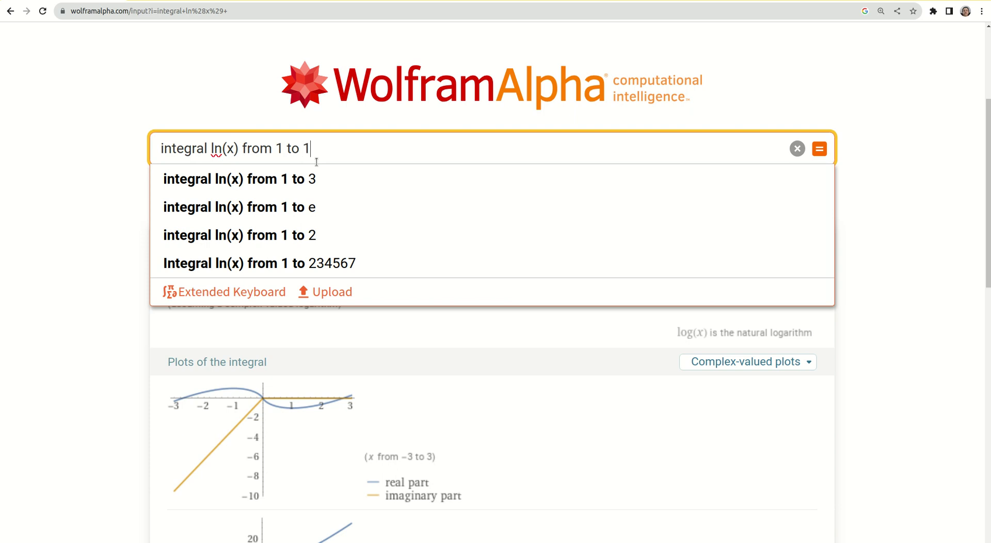
pyautogui.write('10')
pyautogui.press('Return')
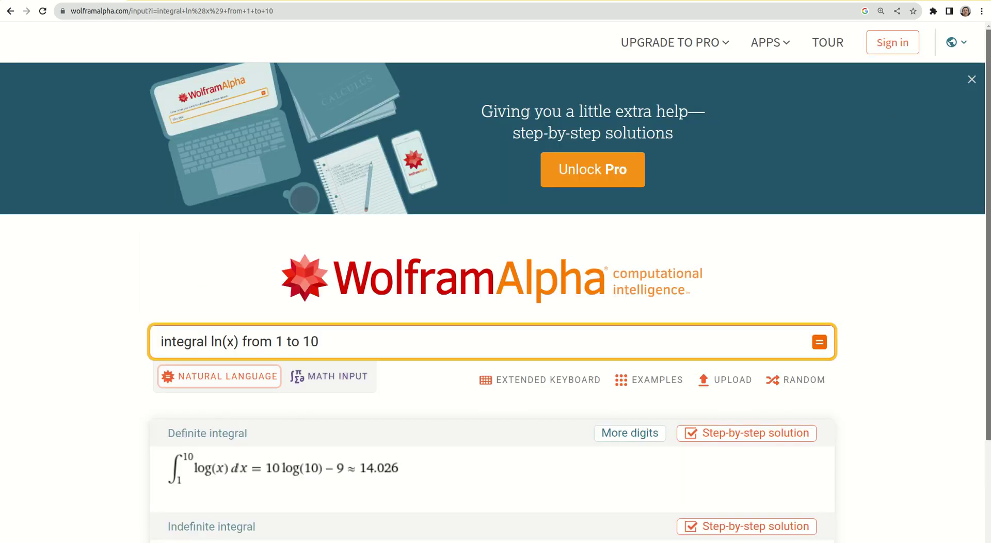
pyautogui.scroll(-5, 472, 362)
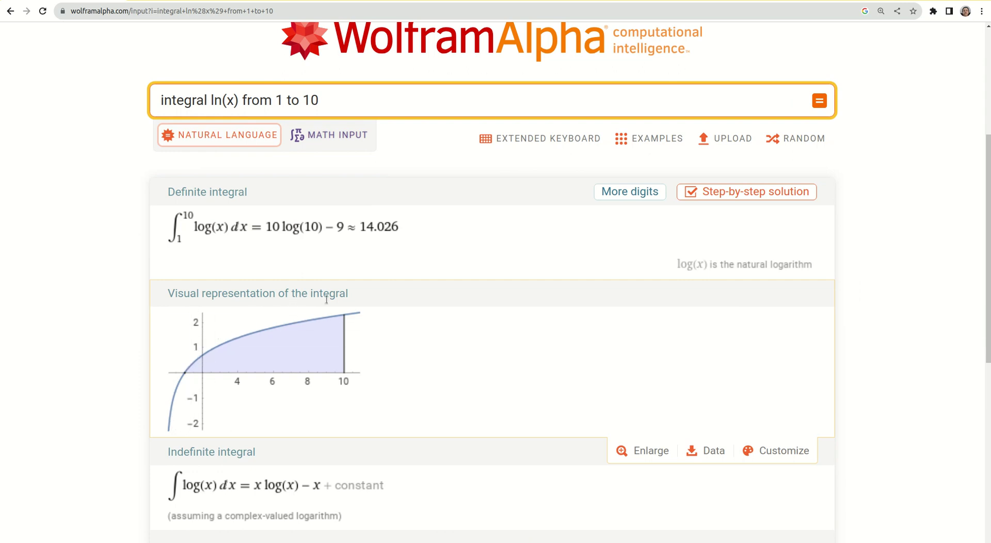
# Change the query to "integral sin(x) from -3 to 3", compute the definite integral and view its visual representation
pyautogui.moveTo(989, 227); pyautogui.dragTo(990, 182)
pyautogui.click(219, 200)
pyautogui.press('BackSpace')
pyautogui.press('BackSpace')
pyautogui.write('se')
pyautogui.press('BackSpace')
pyautogui.write('in')
pyautogui.press('BackSpace')
pyautogui.write('-3')
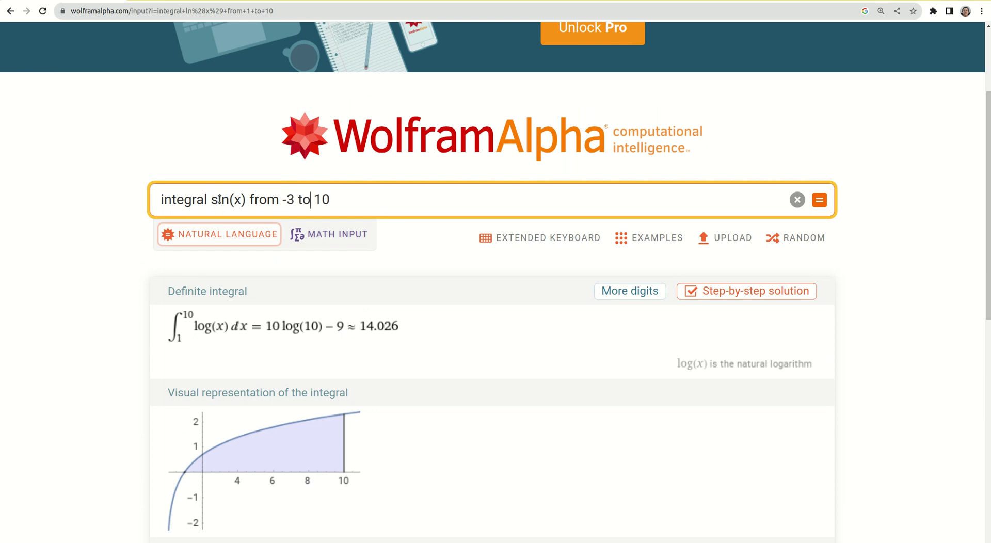
pyautogui.press('BackSpace')
pyautogui.press('BackSpace')
pyautogui.write('3')
pyautogui.press('Return')
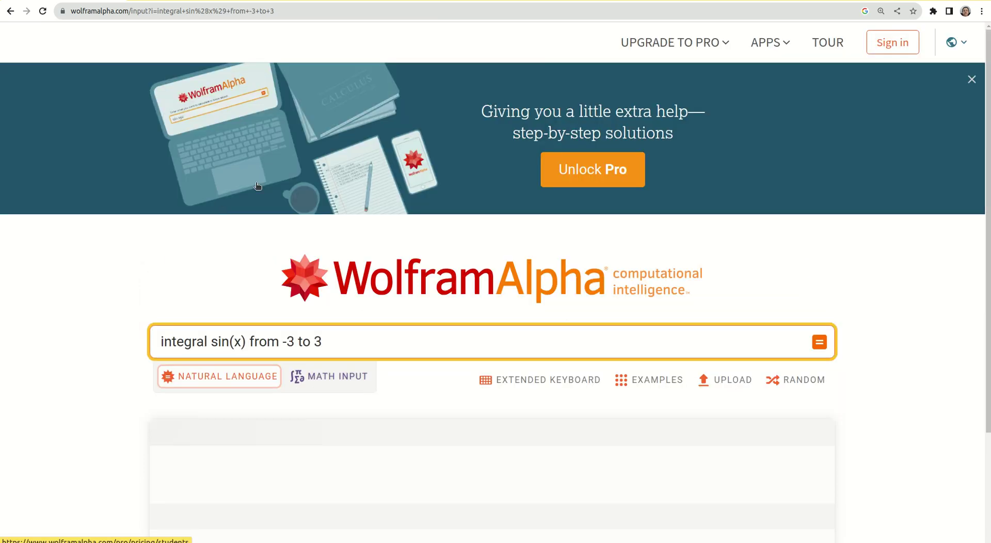
pyautogui.scroll(-5, 483, 287)
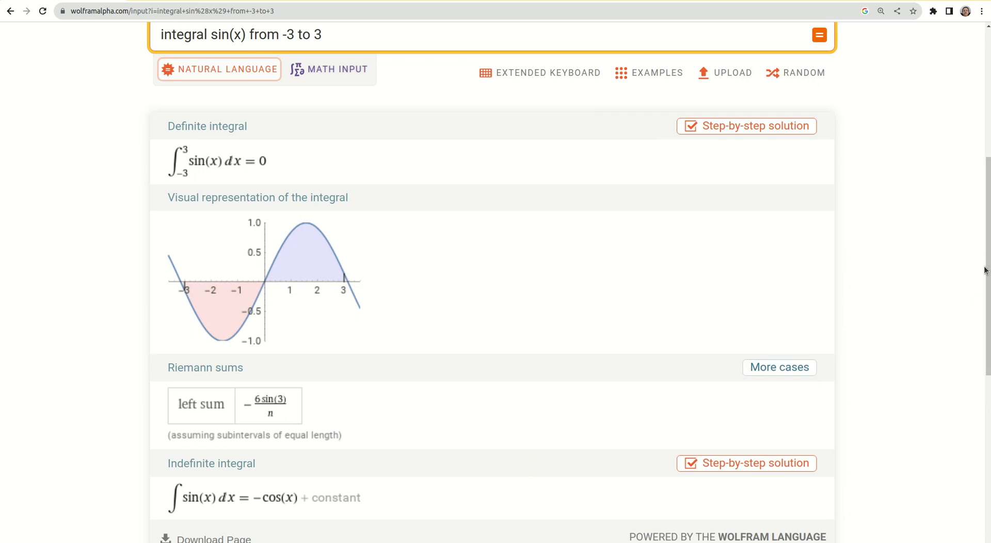
pyautogui.scroll(3, 985, 269)
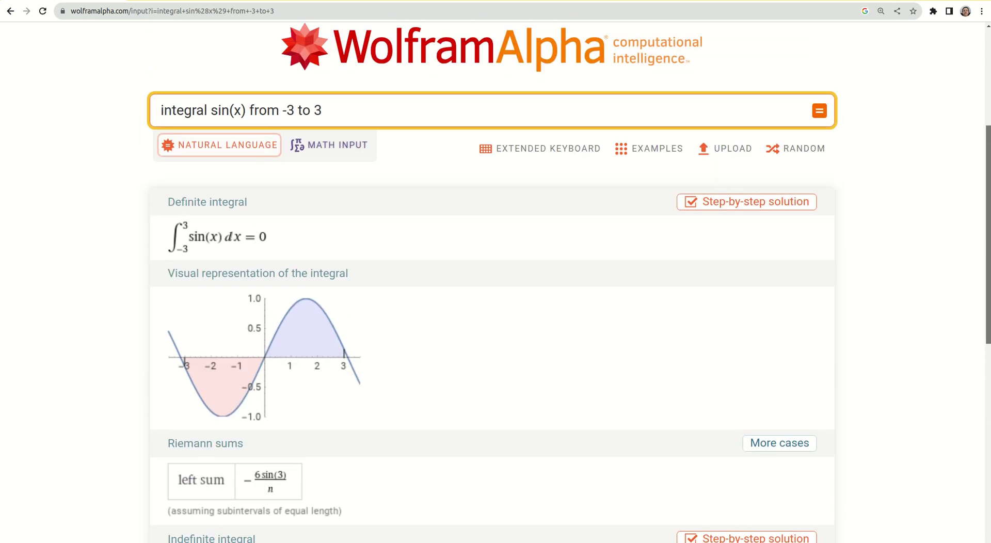
pyautogui.click(209, 112)
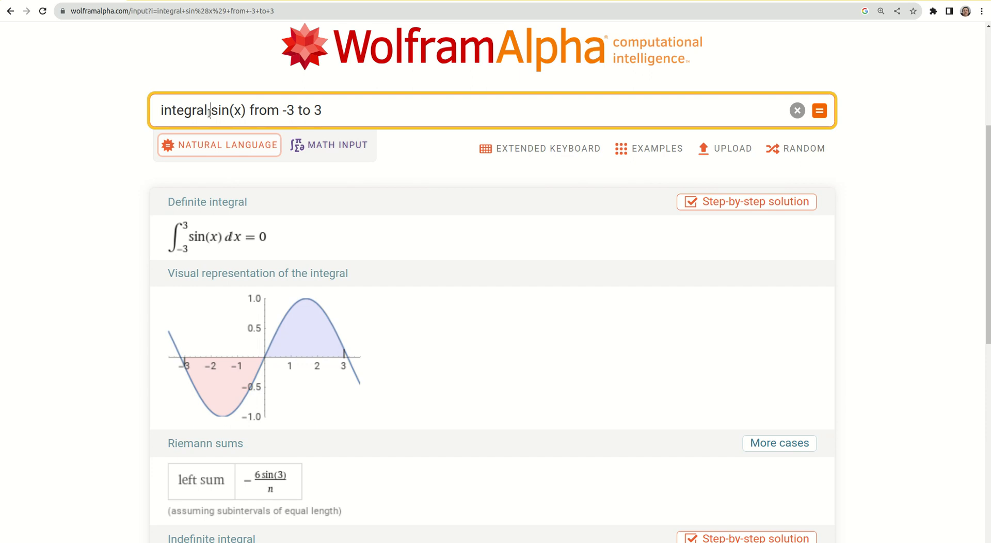
pyautogui.write('{')
pyautogui.press('BackSpace')
pyautogui.write('module')
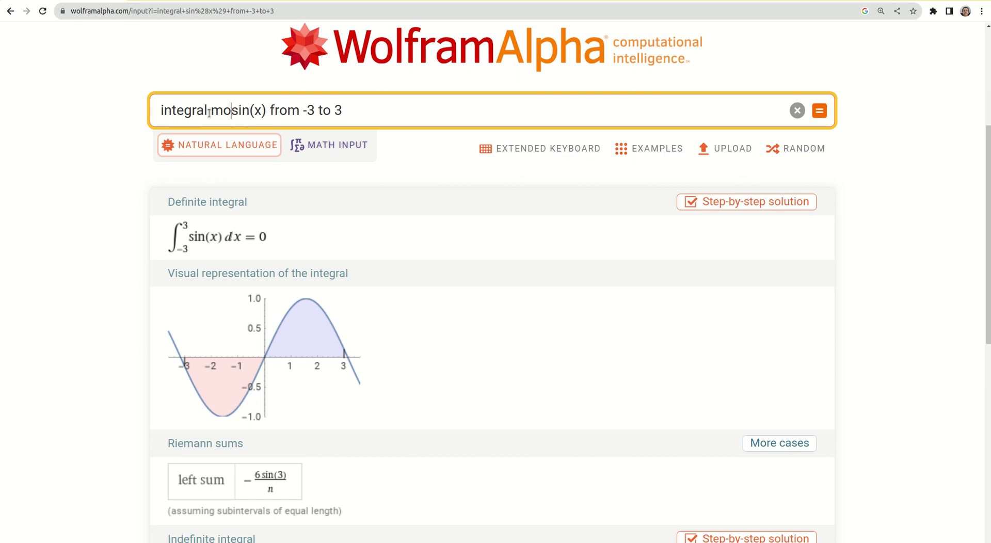
pyautogui.press('BackSpace')
pyautogui.press('BackSpace')
pyautogui.press('BackSpace')
pyautogui.press('BackSpace')
pyautogui.press('BackSpace')
pyautogui.press('BackSpace')
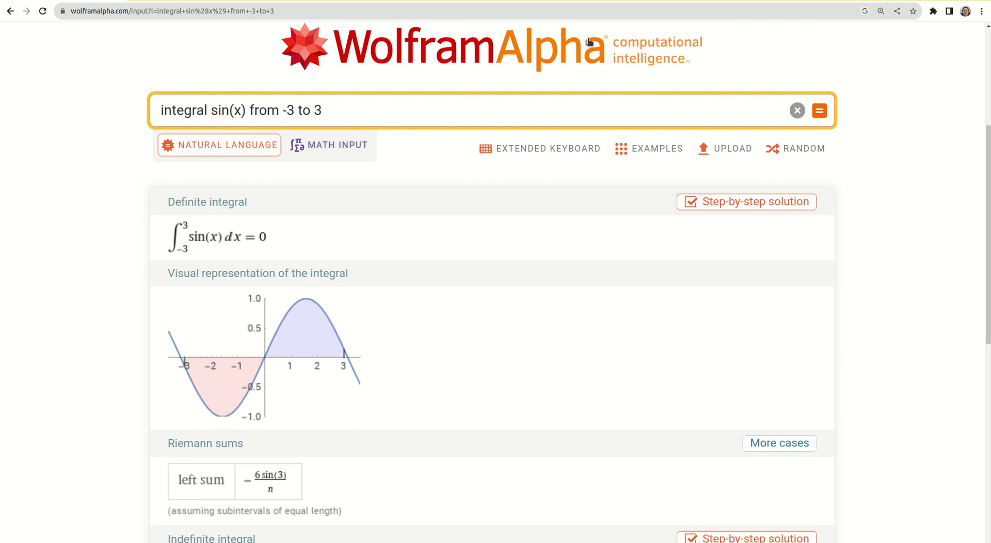
# Enclose sin(x) in absolute value bars, compute "integral |sin(x)| from -3 to 3" and view its visual representation
pyautogui.press('Right')
pyautogui.press('Right')
pyautogui.press('Right')
pyautogui.press('Right')
pyautogui.write('|')
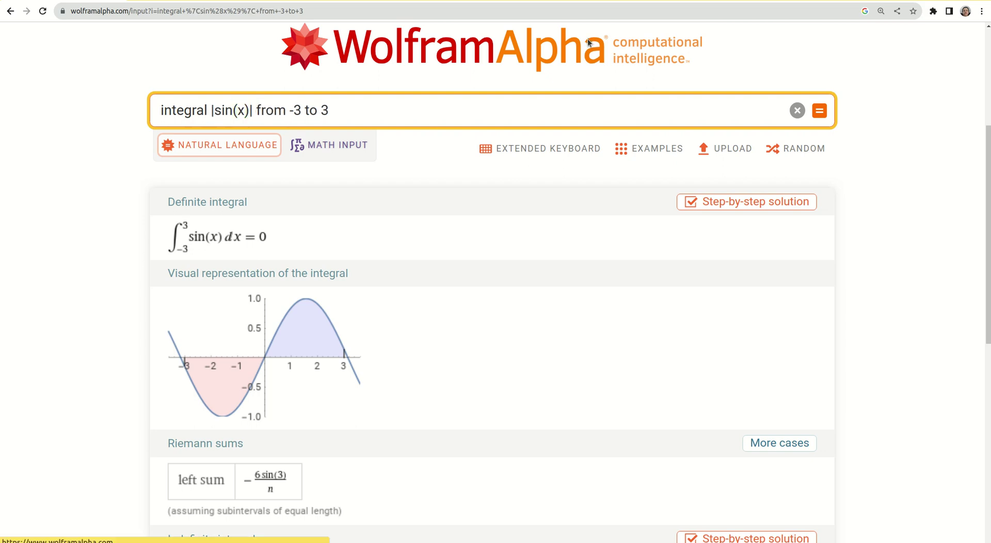
pyautogui.press('Return')
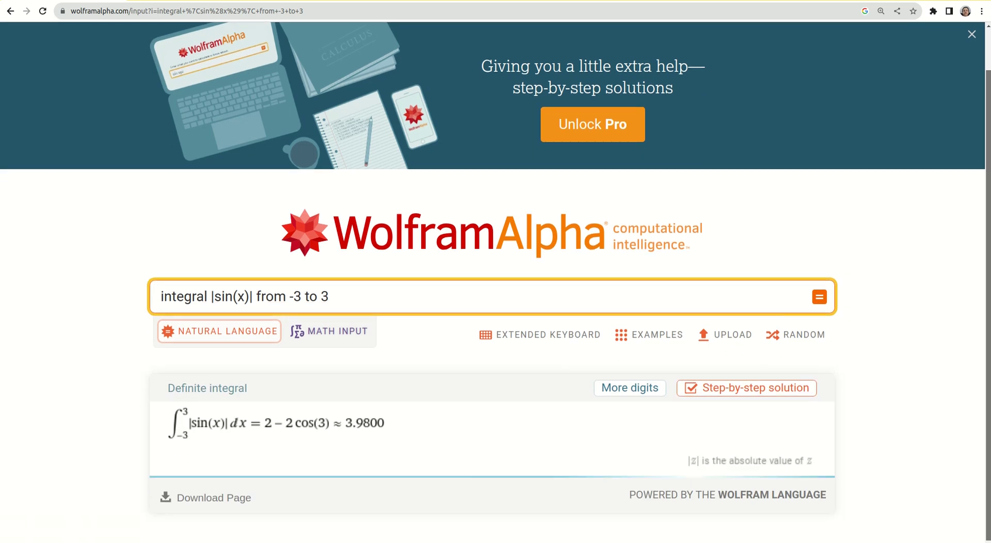
pyautogui.scroll(-3, 496, 282)
pyautogui.scroll(-3, 186, 403)
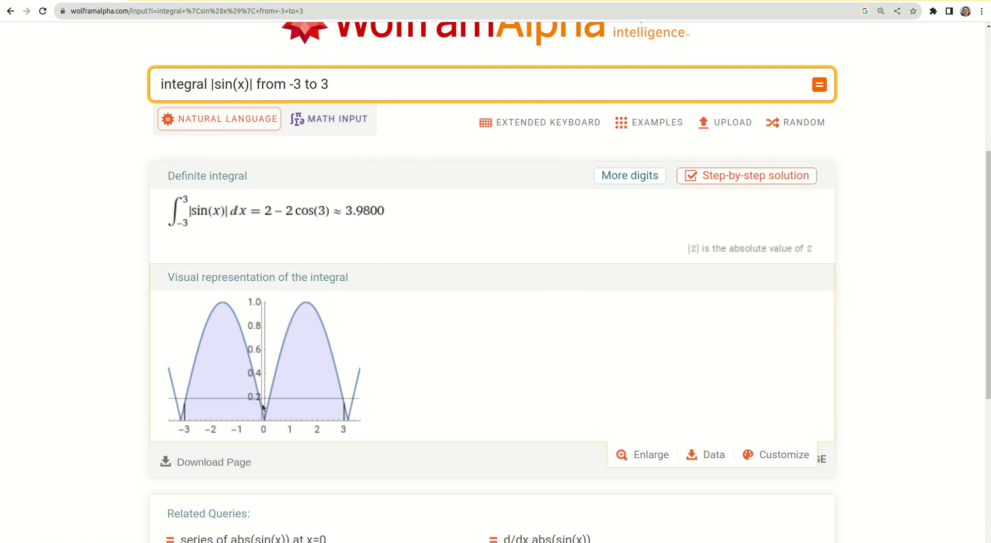
# Replace the query with "plot sin(x) from -pi to pi", compute it and view the plot
pyautogui.click(334, 86)
pyautogui.press('BackSpace')
pyautogui.press('BackSpace')
pyautogui.press('BackSpace')
pyautogui.press('BackSpace')
pyautogui.press('BackSpace')
pyautogui.press('BackSpace')
pyautogui.press('BackSpace')
pyautogui.press('BackSpace')
pyautogui.press('BackSpace')
pyautogui.press('BackSpace')
pyautogui.press('BackSpace')
pyautogui.press('BackSpace')
pyautogui.press('BackSpace')
pyautogui.press('BackSpace')
pyautogui.press('BackSpace')
pyautogui.press('BackSpace')
pyautogui.press('BackSpace')
pyautogui.press('BackSpace')
pyautogui.press('BackSpace')
pyautogui.press('BackSpace')
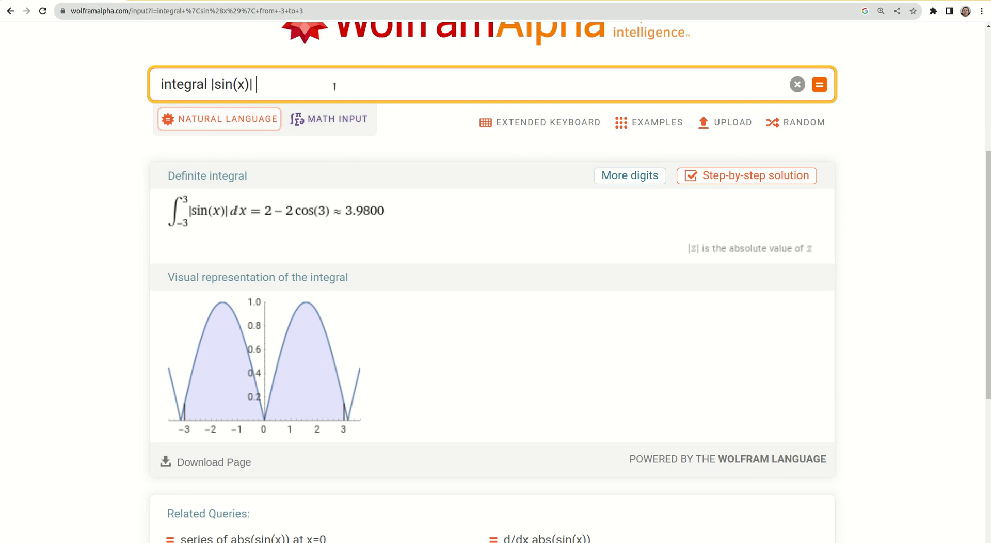
pyautogui.write('plot si')
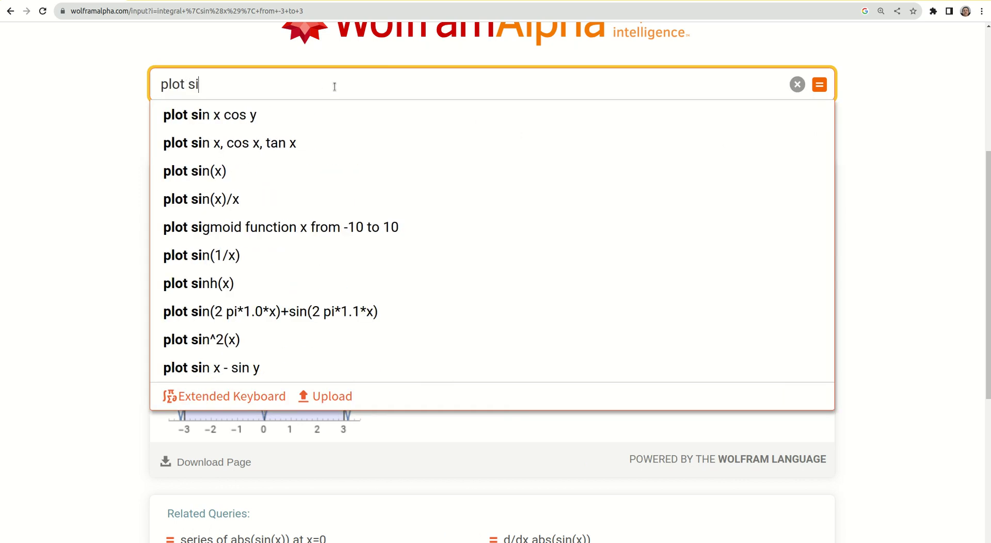
pyautogui.write('n(x) from ')
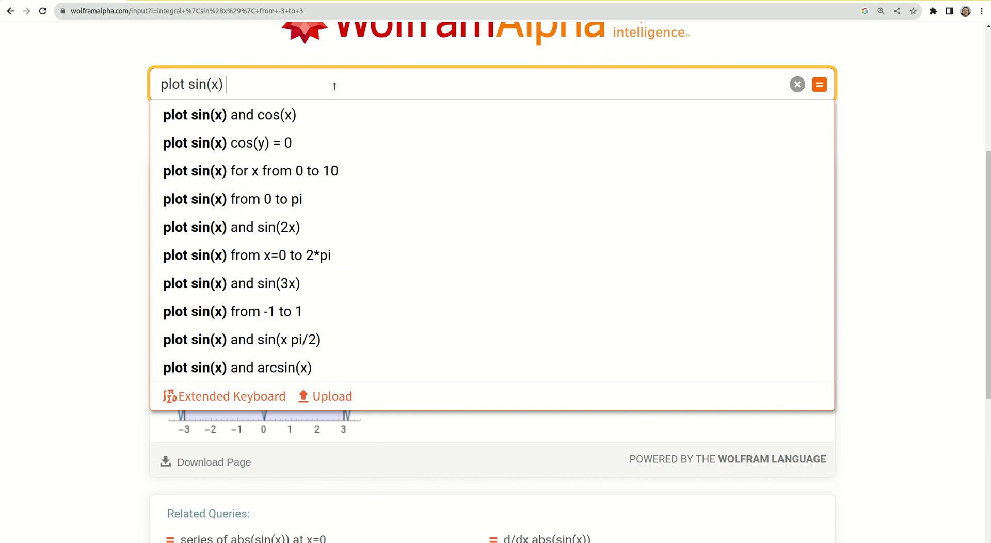
pyautogui.write('-pi to pi')
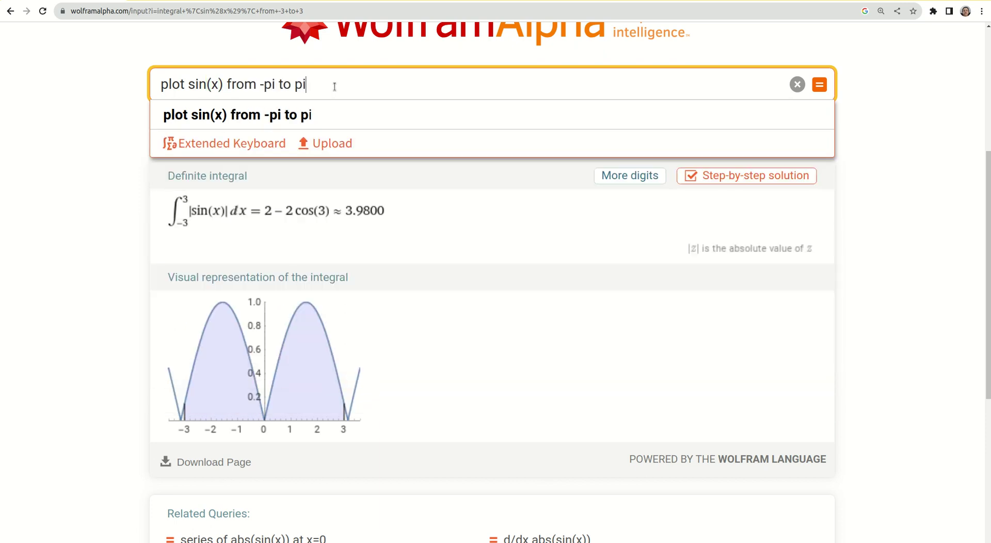
pyautogui.press('Return')
pyautogui.scroll(-5, 349, 86)
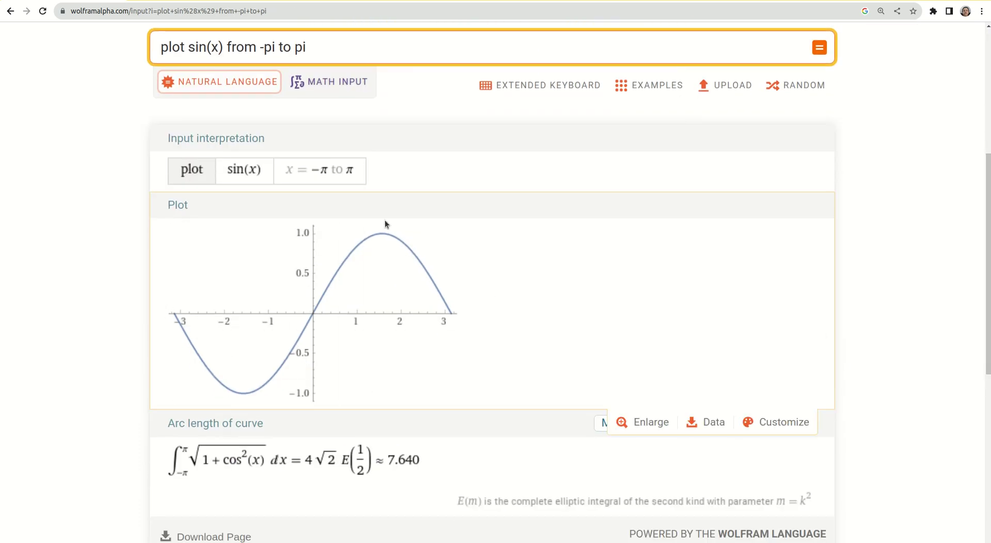
# Enclose sin(x) in absolute value bars, compute "plot |sin(x)| from -pi to pi" and view the plot
pyautogui.click(192, 49)
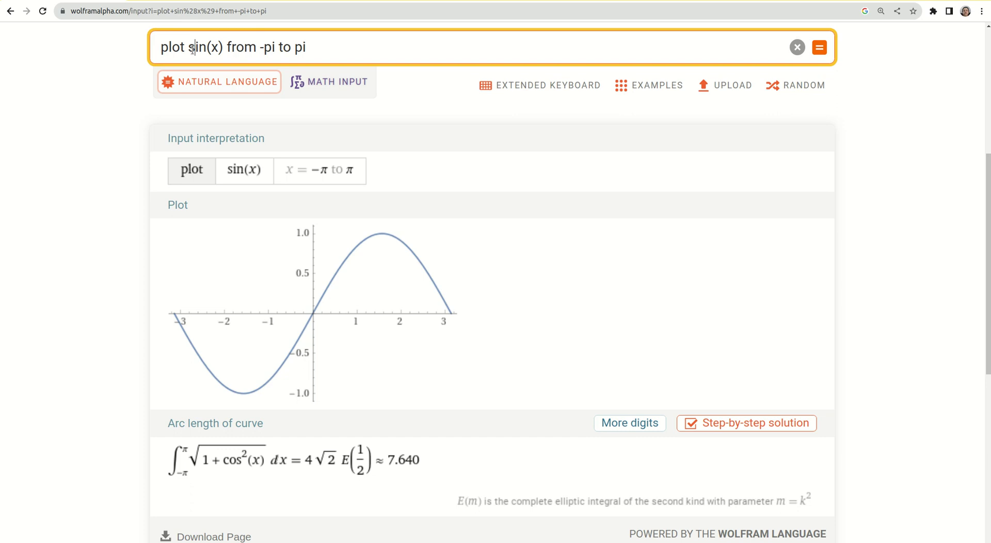
pyautogui.write('|')
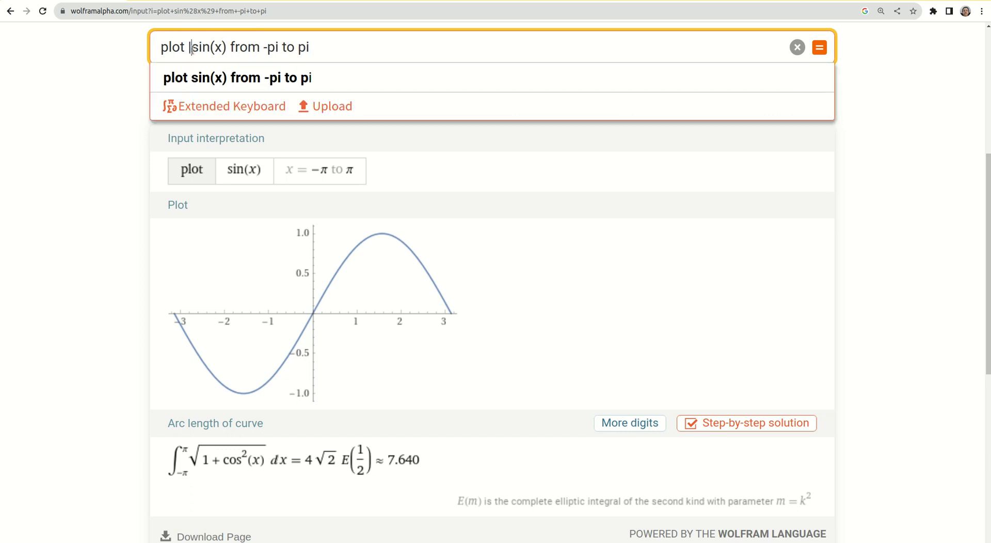
pyautogui.press('Right')
pyautogui.press('Right')
pyautogui.press('Right')
pyautogui.press('Right')
pyautogui.press('Right')
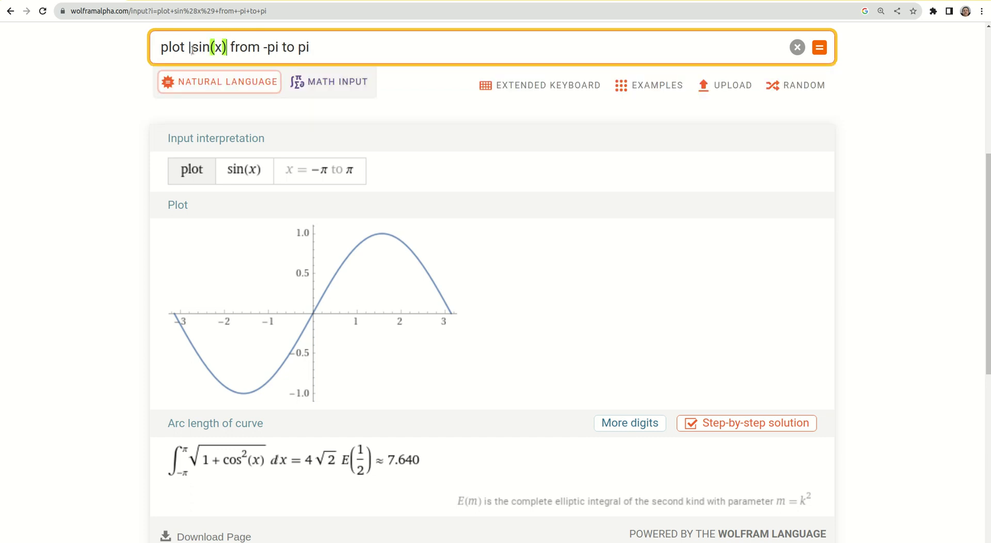
pyautogui.write('|')
pyautogui.moveTo(299, 304)
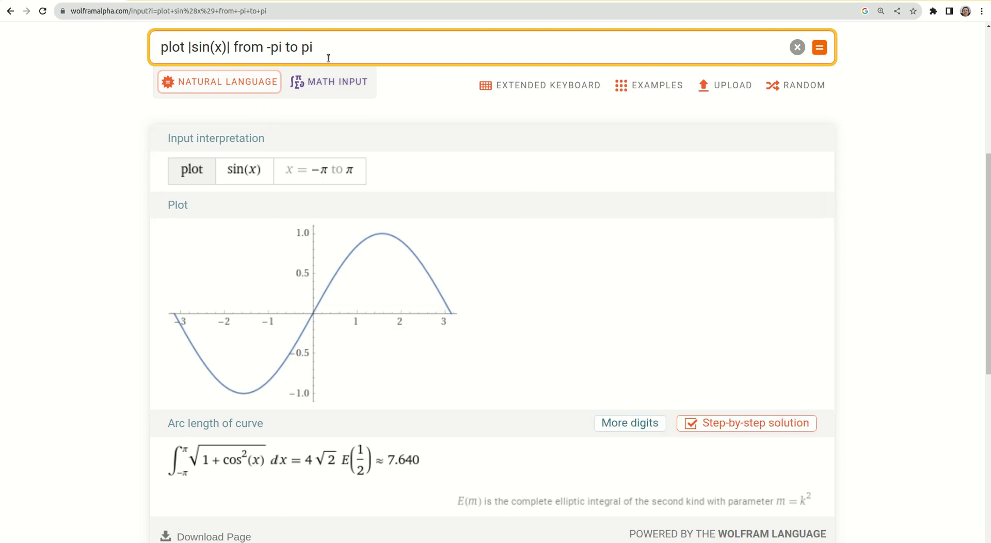
pyautogui.press('Return')
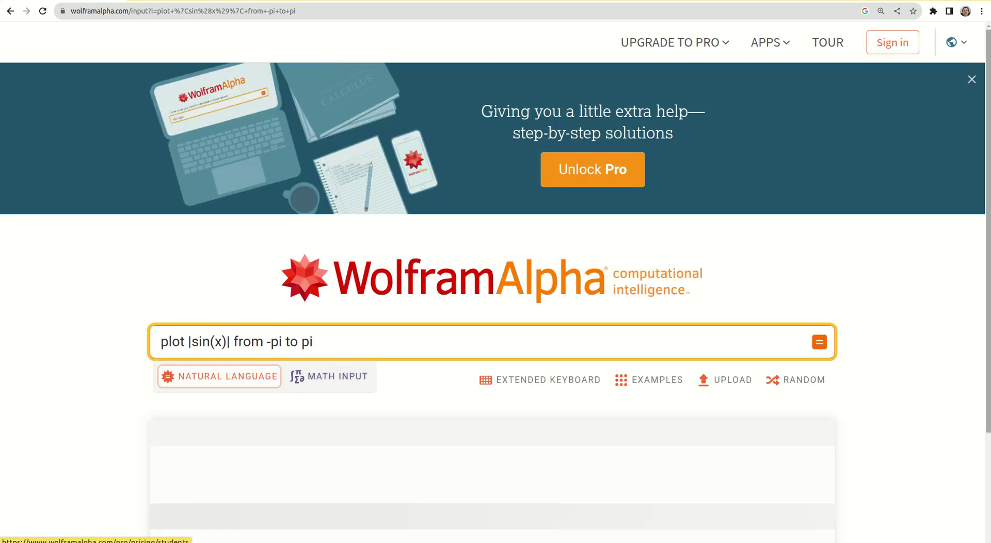
pyautogui.scroll(-6, 496, 282)
pyautogui.scroll(-1, 274, 383)
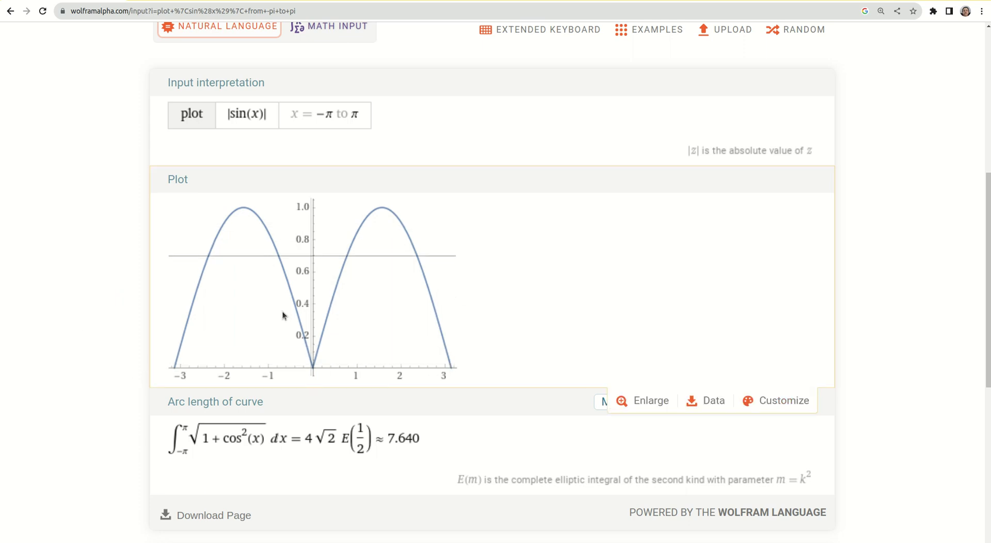
pyautogui.moveTo(985, 202); pyautogui.dragTo(984, 164)
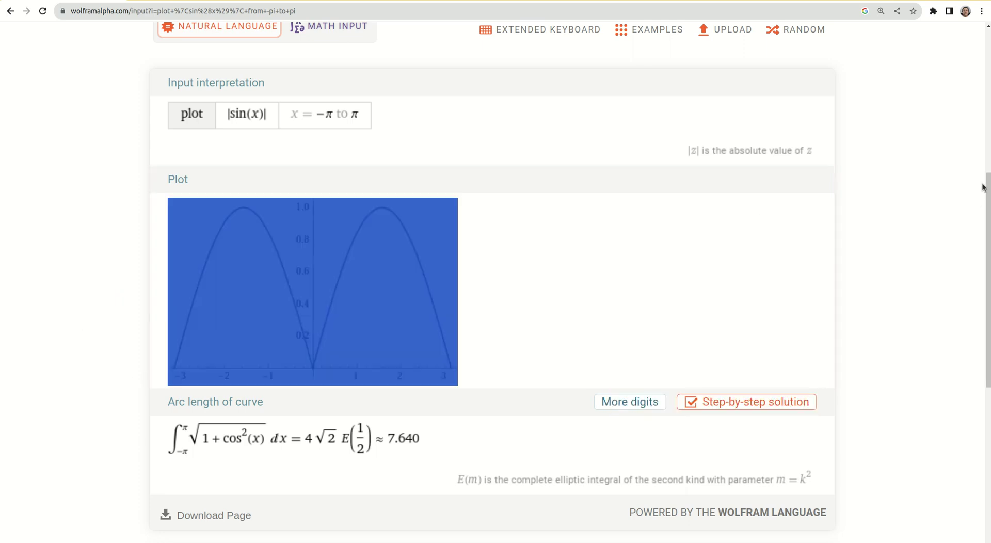
pyautogui.click(897, 199)
pyautogui.moveTo(988, 202); pyautogui.dragTo(988, 119)
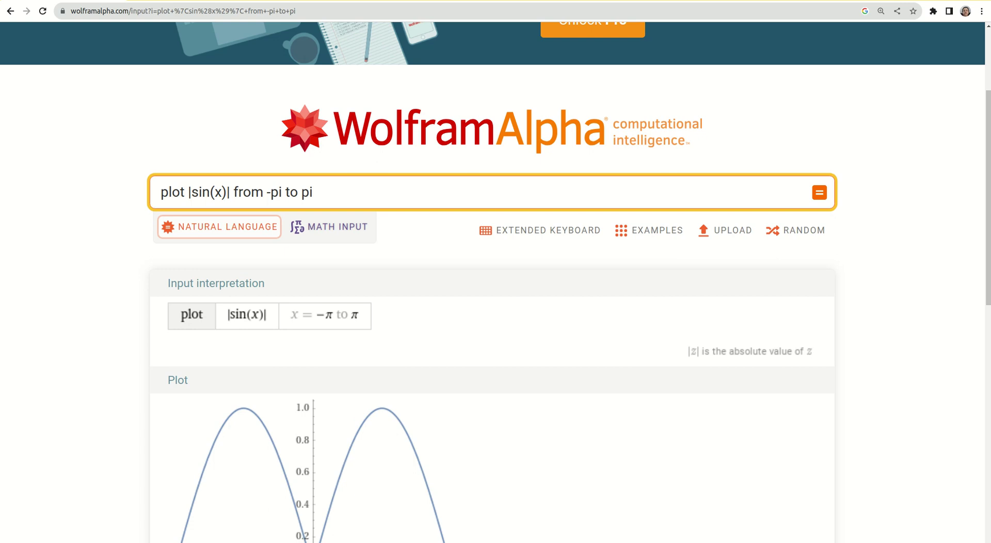
# Switch to the query "find max and min of x³+3x²-5x+7" and examine its global and local extrema and the plot
pyautogui.click(873, 17)
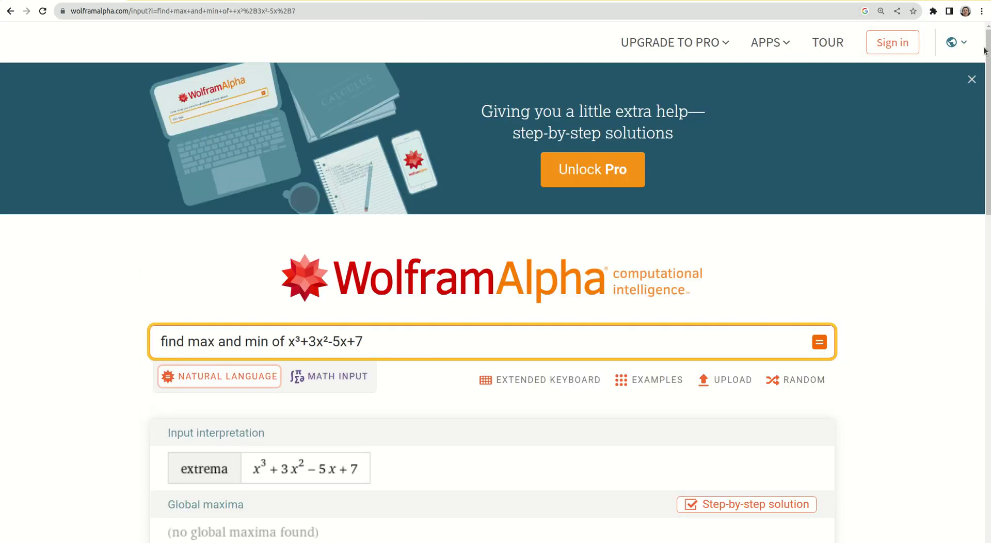
pyautogui.scroll(-1, 987, 52)
pyautogui.scroll(-1, 988, 107)
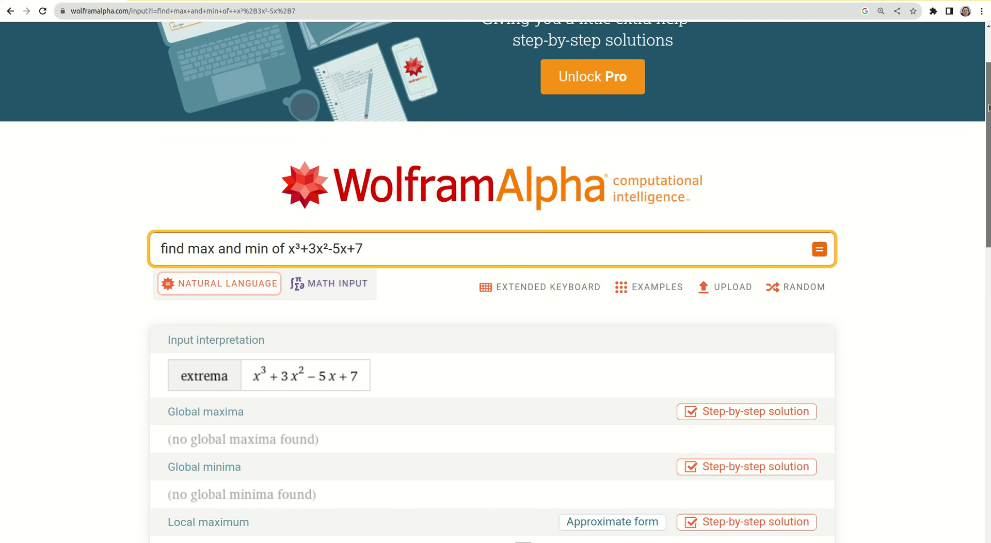
pyautogui.scroll(-1, 989, 108)
pyautogui.scroll(-1, 988, 107)
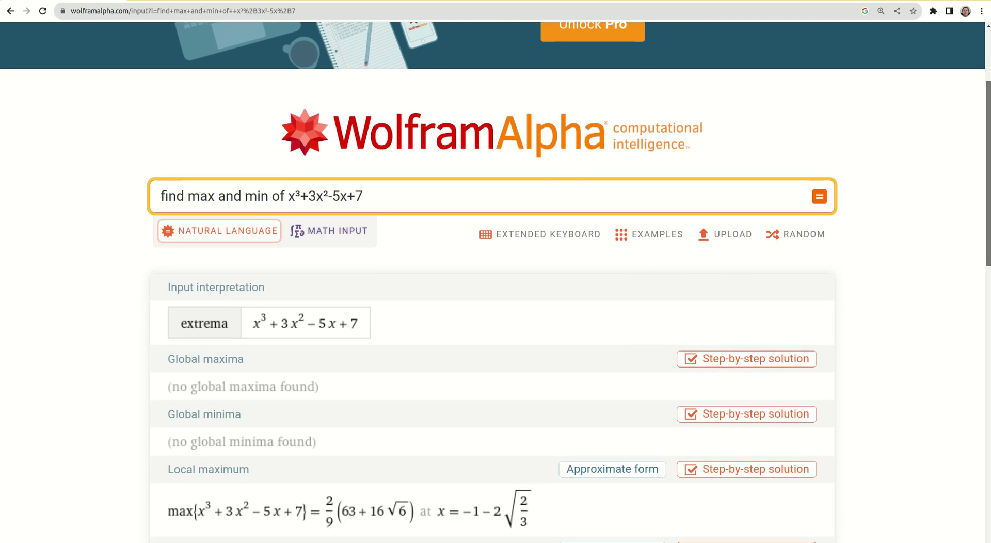
pyautogui.scroll(-1, 988, 107)
pyautogui.scroll(1, 989, 107)
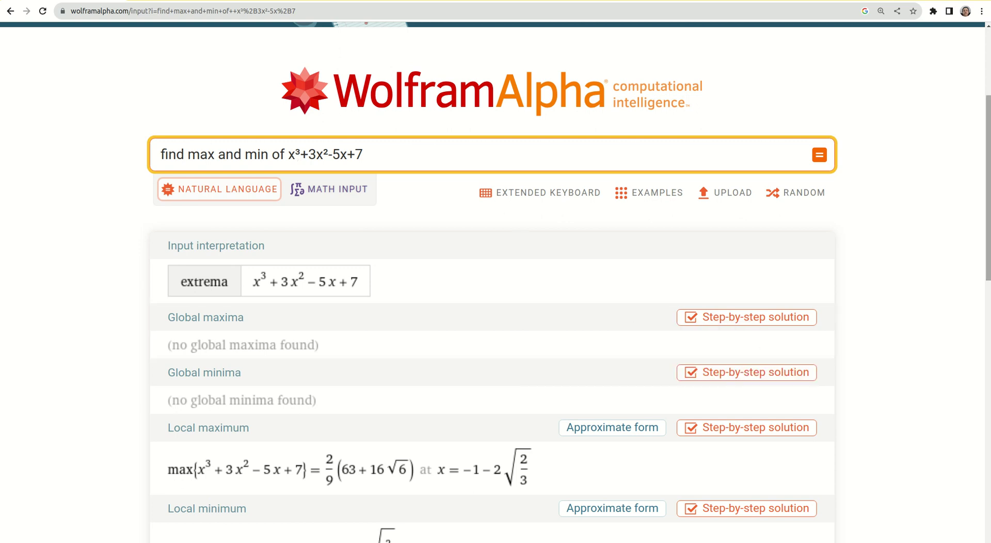
pyautogui.scroll(-1, 723, 372)
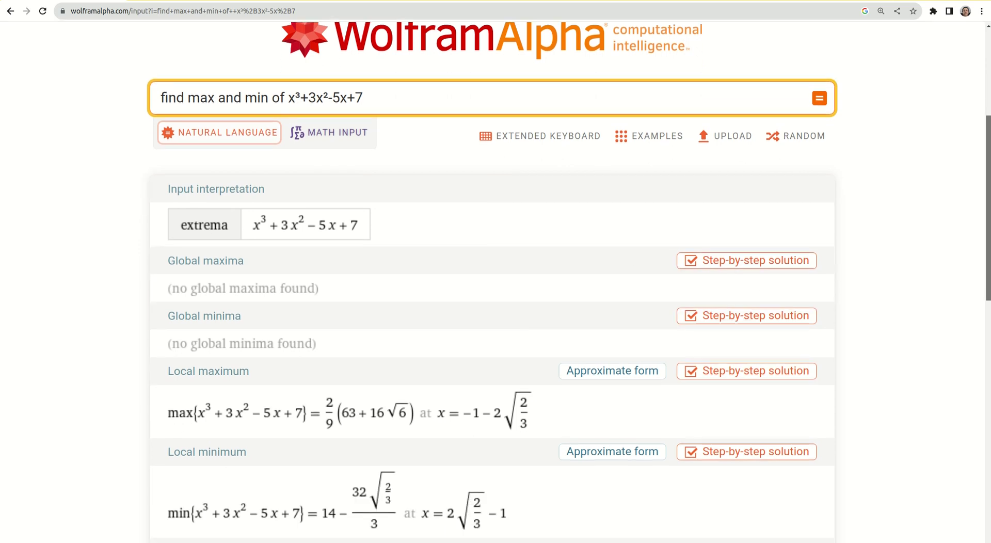
pyautogui.moveTo(288, 224)
pyautogui.scroll(-4, 898, 284)
pyautogui.scroll(-3, 899, 284)
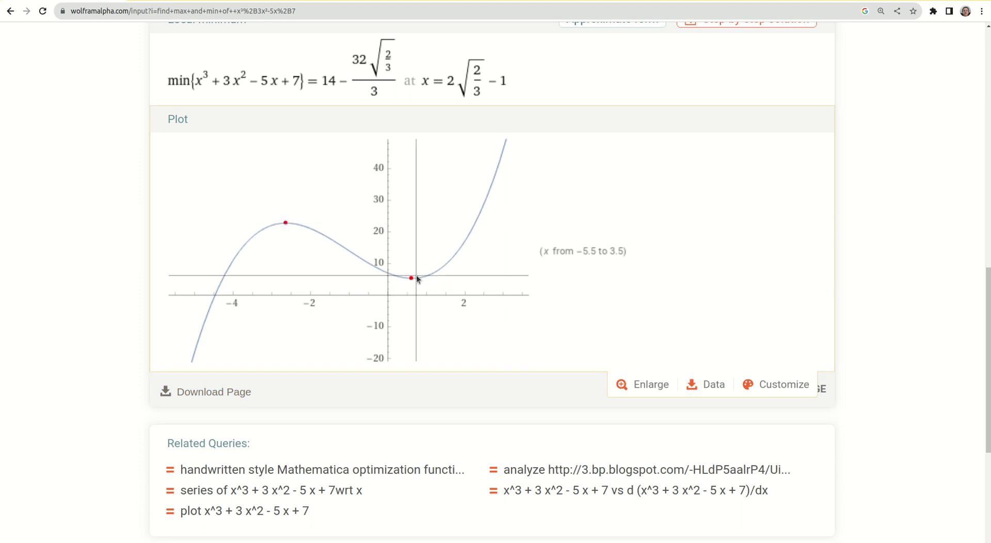
pyautogui.scroll(9, 413, 281)
pyautogui.scroll(-2, 412, 281)
pyautogui.scroll(-3, 570, 219)
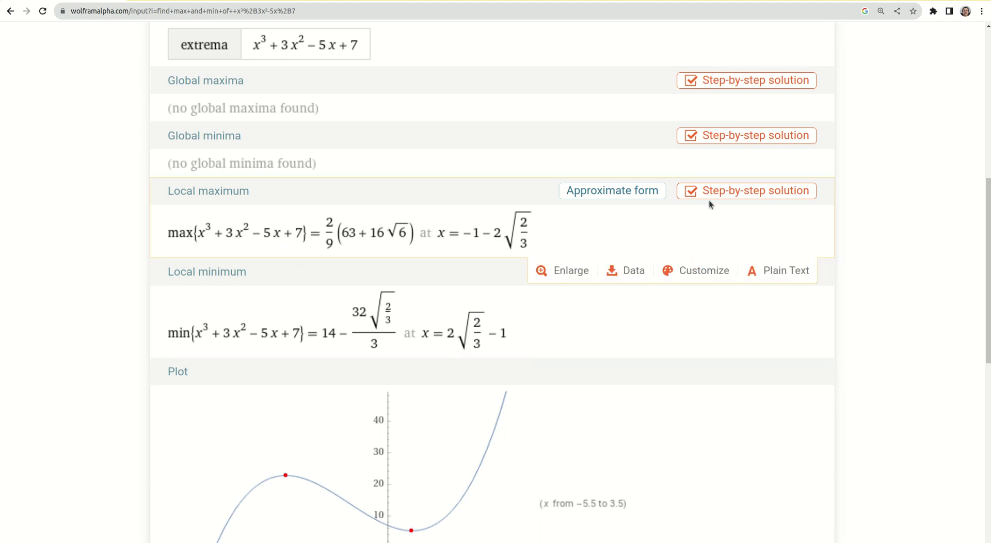
# View the step-by-step solution for the local maximum of x³+3x²-5x+7, close it and return to the query
pyautogui.click(723, 194)
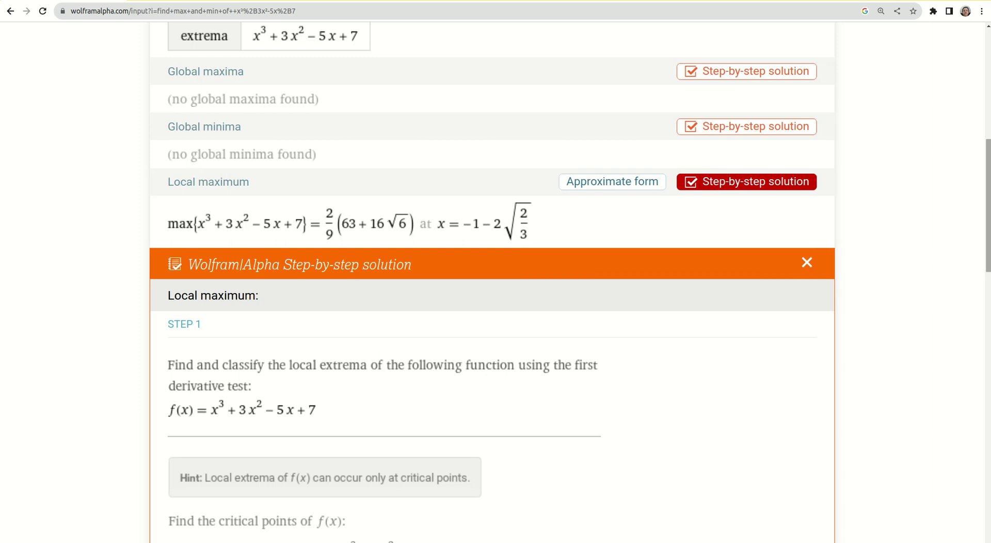
pyautogui.scroll(6, 852, 255)
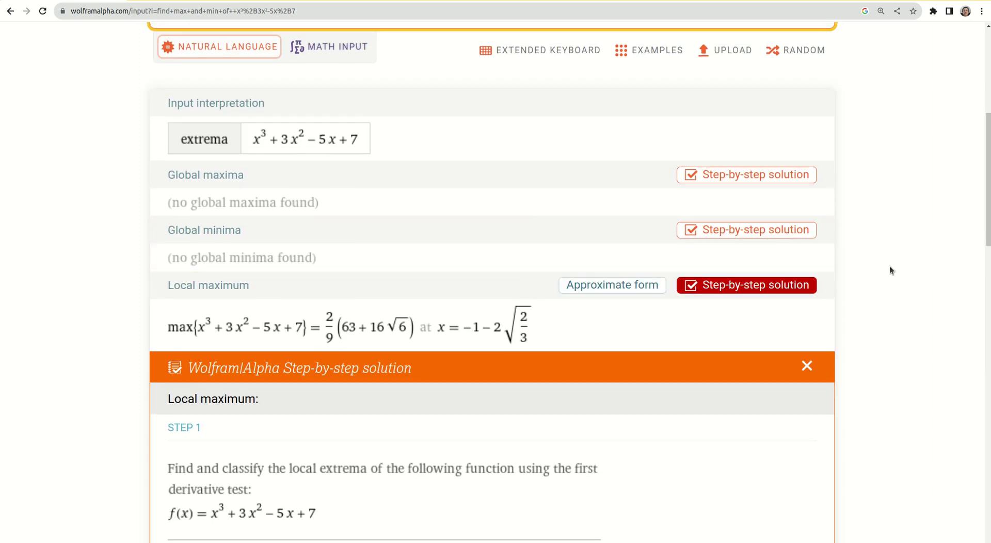
pyautogui.click(760, 287)
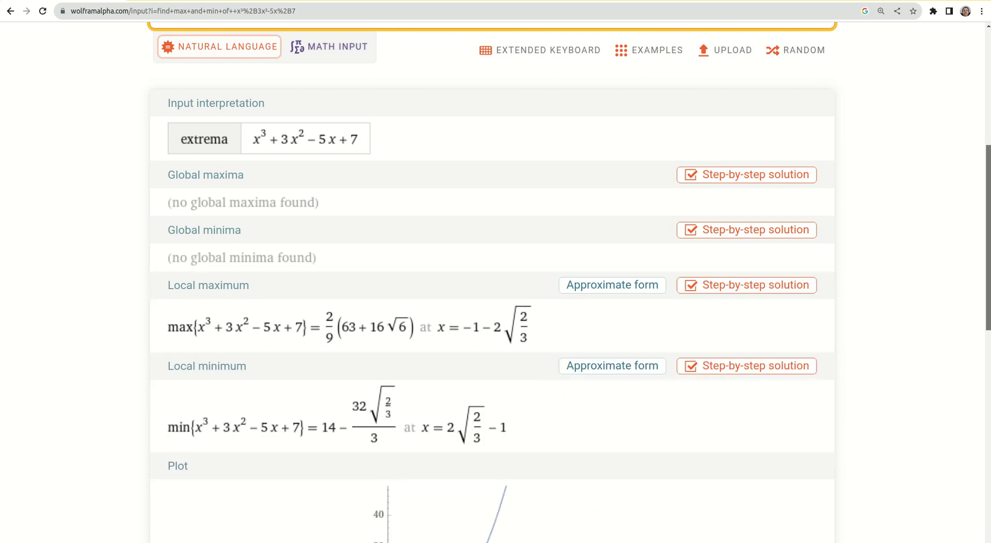
pyautogui.scroll(-8, 760, 288)
pyautogui.scroll(13, 949, 240)
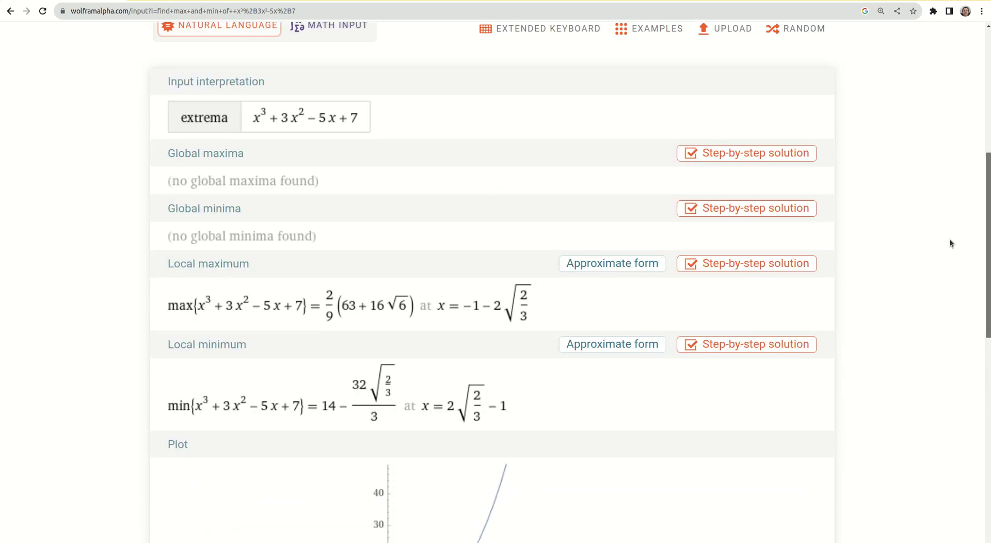
pyautogui.scroll(-1, 925, 157)
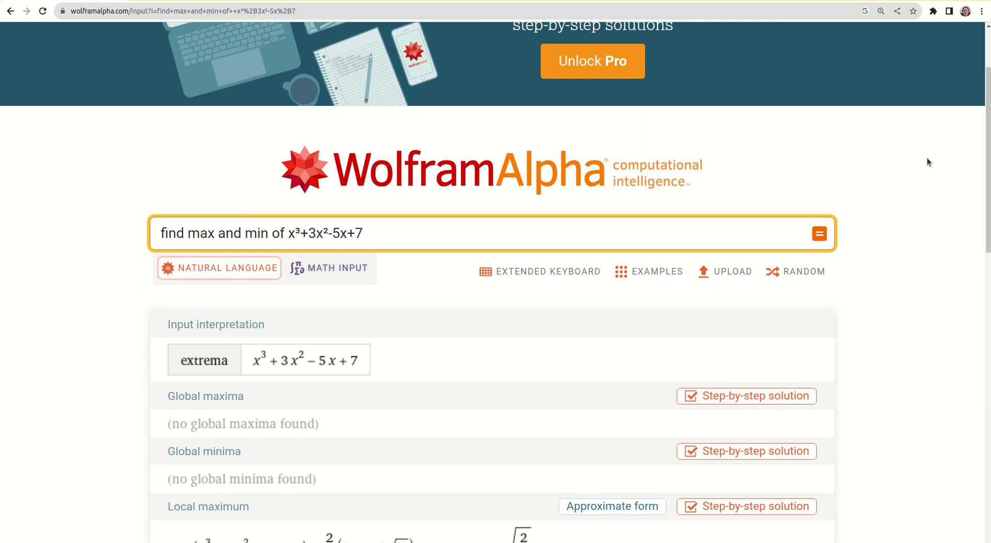